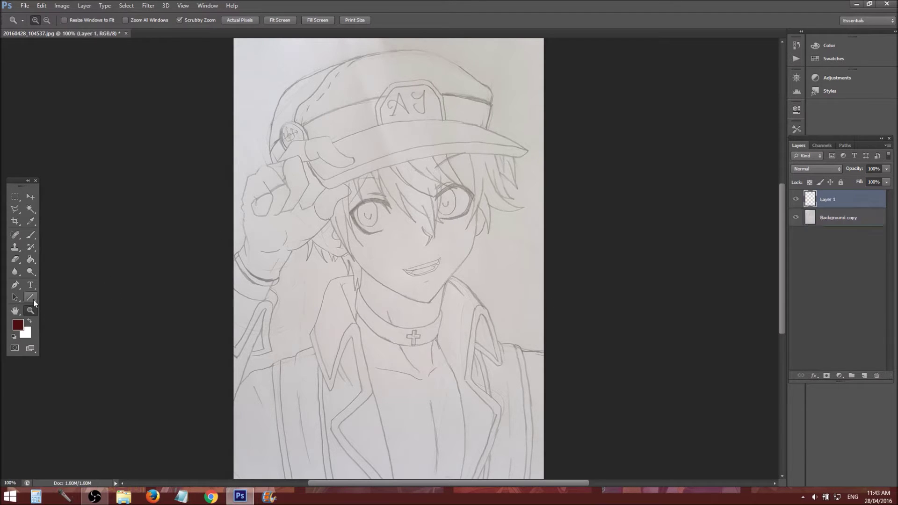
Add a new layer above the sketch and choose the Line tool with a 1 px weight
{"action": "left_click", "coordinate": [33, 299]}
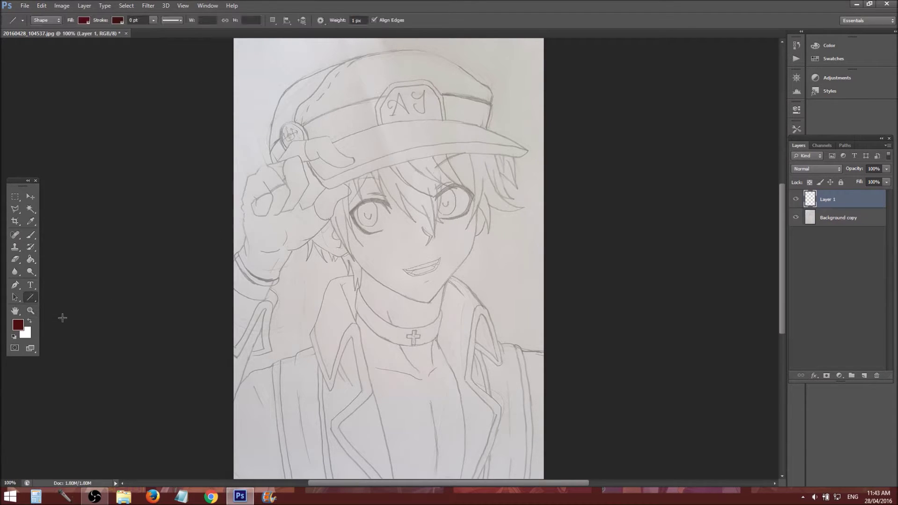
{"action": "right_click", "coordinate": [33, 298]}
{"action": "left_click", "coordinate": [73, 297]}
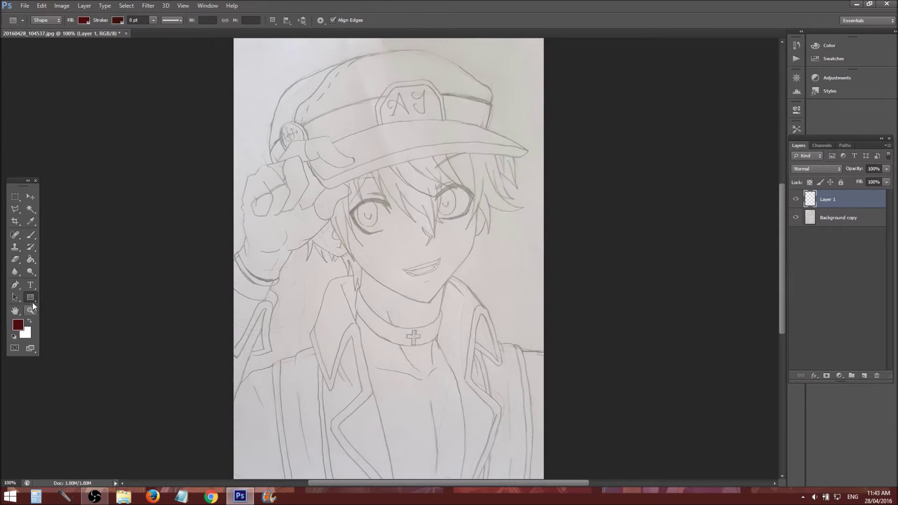
{"action": "right_click", "coordinate": [32, 299]}
{"action": "left_click", "coordinate": [70, 327]}
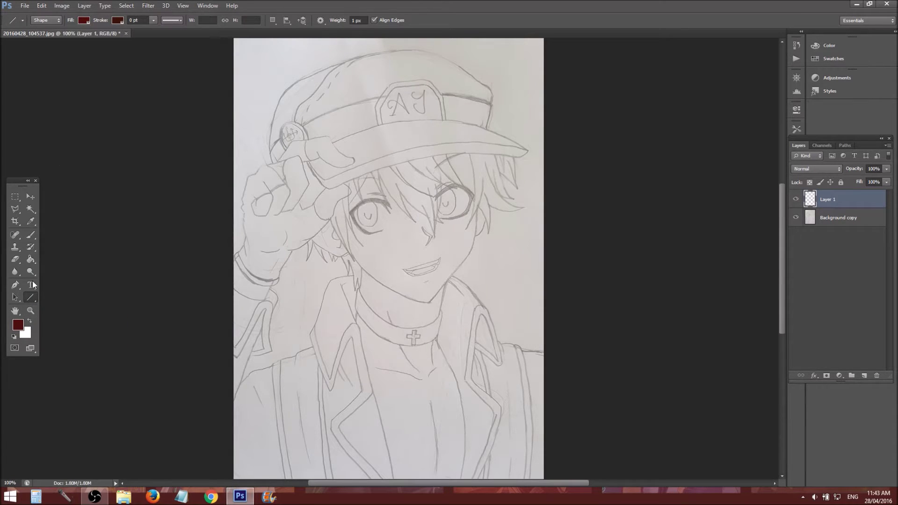
Set the foreground colour to a darker maroon for the line art
{"action": "left_click", "coordinate": [18, 325]}
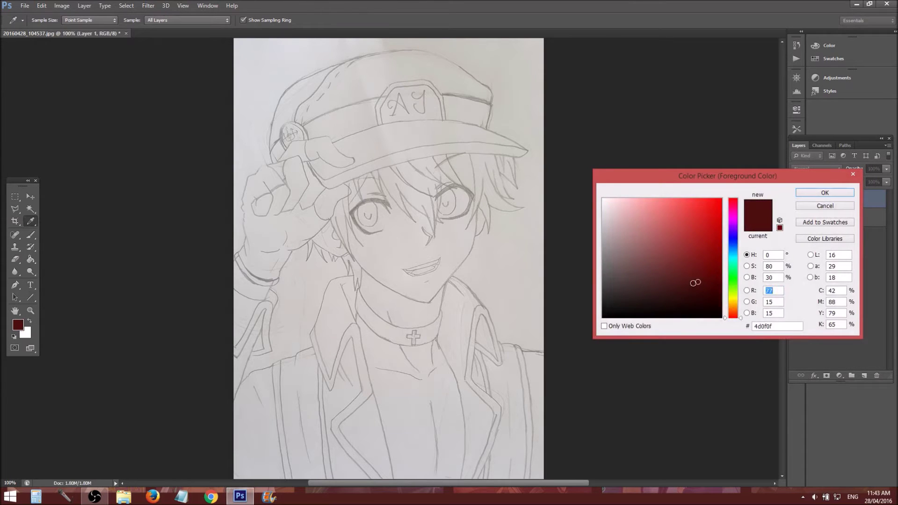
{"action": "left_click", "coordinate": [818, 193]}
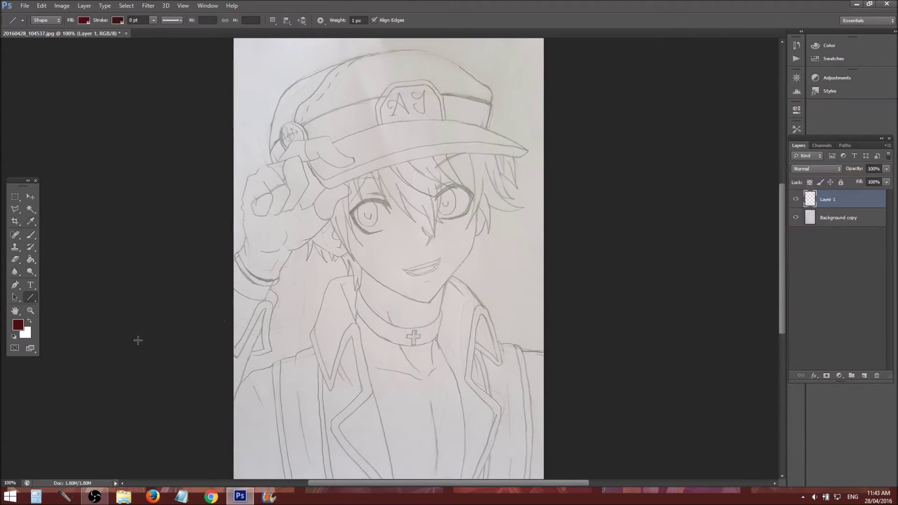
{"action": "left_click", "coordinate": [19, 335]}
Start tracing the pencil sketch with short line segments, including the jaw and the outer hair strands below the cap's brim
{"action": "left_click", "coordinate": [33, 315]}
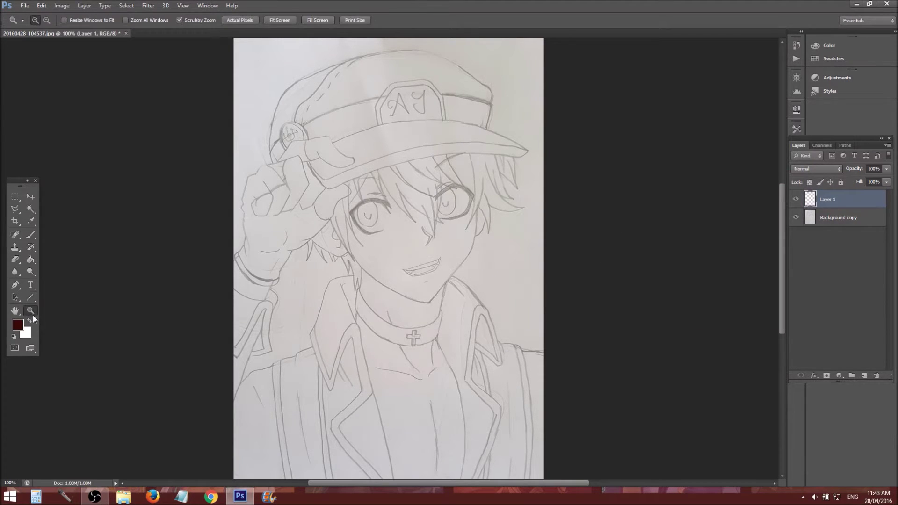
{"action": "left_click", "coordinate": [425, 210]}
{"action": "left_click", "coordinate": [468, 388]}
{"action": "left_click", "coordinate": [453, 397]}
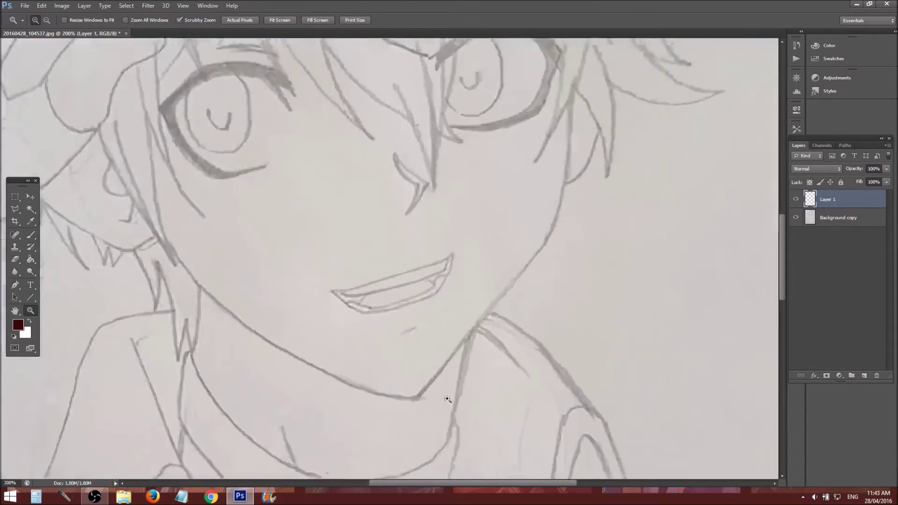
{"action": "left_click", "coordinate": [443, 401]}
{"action": "left_click", "coordinate": [438, 402]}
{"action": "left_click", "coordinate": [94, 496]}
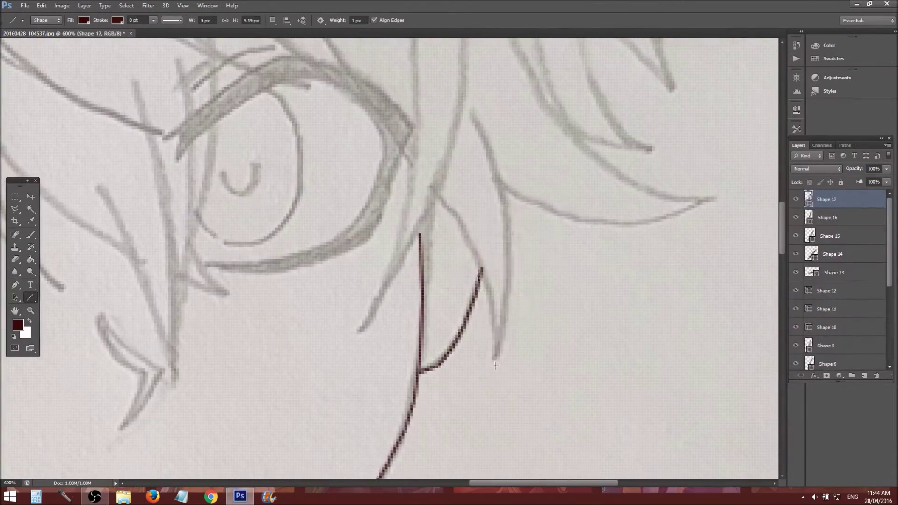
{"action": "left_click_drag", "start_coordinate": [390, 134], "coordinate": [387, 115]}
{"action": "left_click_drag", "start_coordinate": [345, 217], "coordinate": [361, 258]}
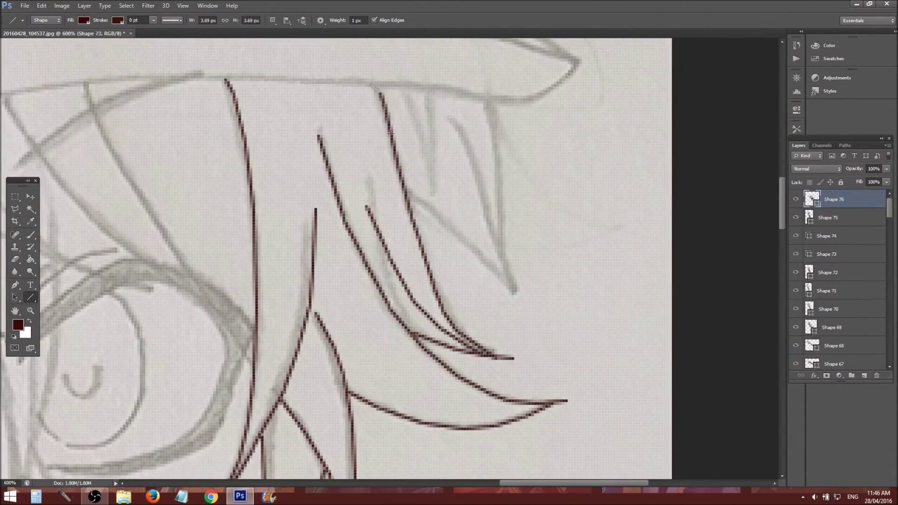
Trace the cap's brim and the gloved fingers holding it with short line segments
{"action": "left_click_drag", "start_coordinate": [407, 237], "coordinate": [325, 233]}
{"action": "left_click_drag", "start_coordinate": [149, 255], "coordinate": [114, 205]}
{"action": "left_click_drag", "start_coordinate": [657, 286], "coordinate": [582, 245]}
{"action": "left_click_drag", "start_coordinate": [409, 291], "coordinate": [429, 286]}
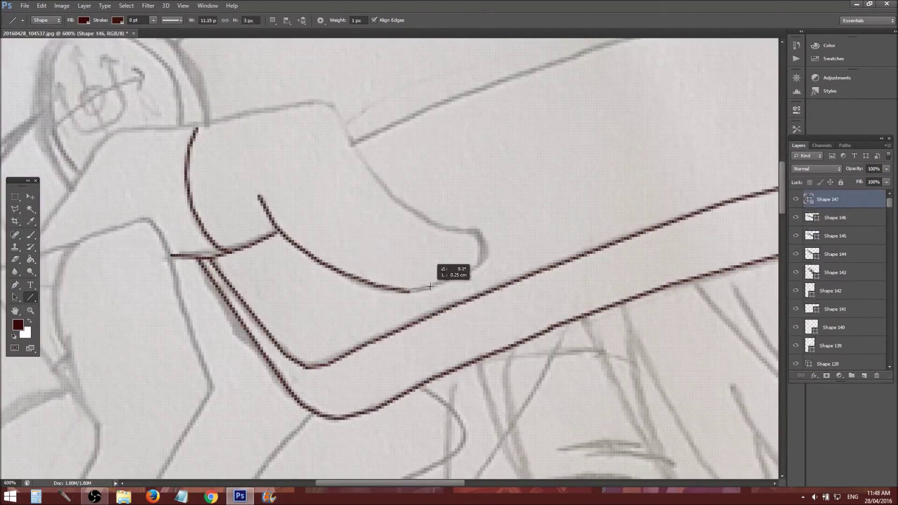
{"action": "left_click_drag", "start_coordinate": [373, 180], "coordinate": [431, 156]}
{"action": "mouse_move", "coordinate": [459, 367]}
{"action": "left_mouse_down"}
{"action": "mouse_move", "coordinate": [466, 373]}
{"action": "mouse_move", "coordinate": [521, 345]}
{"action": "left_mouse_up"}
{"action": "left_click_drag", "start_coordinate": [227, 199], "coordinate": [211, 214]}
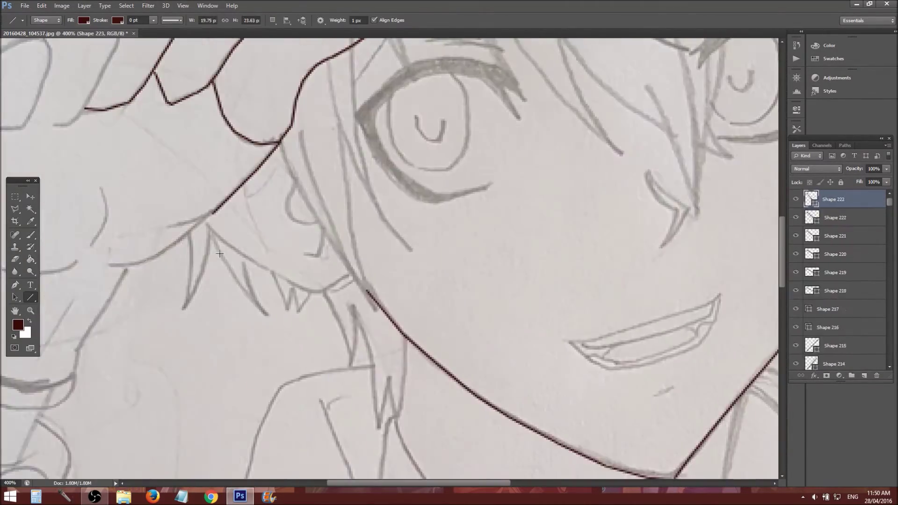
Trace the hair strands around the face and the bangs over the eyes with short line segments
{"action": "left_click_drag", "start_coordinate": [341, 186], "coordinate": [336, 170]}
{"action": "left_click_drag", "start_coordinate": [356, 330], "coordinate": [386, 286]}
{"action": "left_click_drag", "start_coordinate": [371, 232], "coordinate": [381, 268]}
{"action": "left_click_drag", "start_coordinate": [365, 232], "coordinate": [406, 279]}
{"action": "left_click_drag", "start_coordinate": [544, 174], "coordinate": [547, 232]}
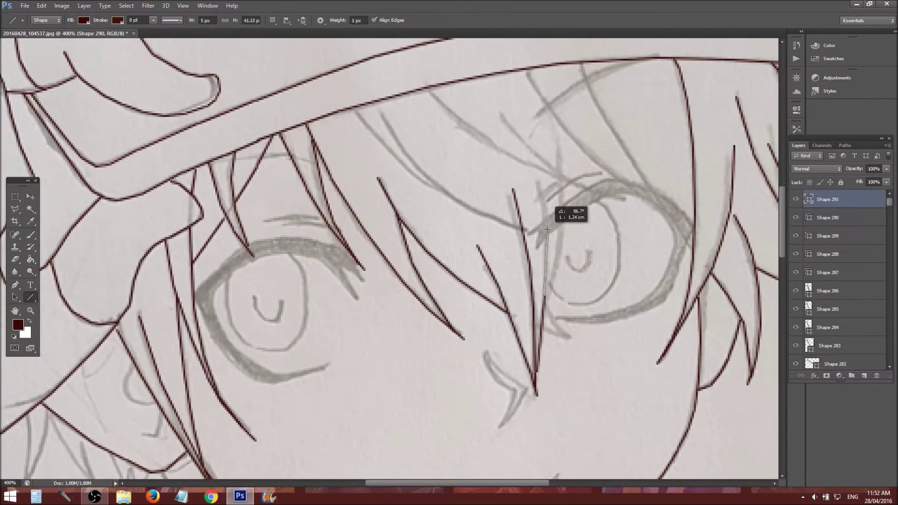
{"action": "left_click_drag", "start_coordinate": [490, 107], "coordinate": [527, 142]}
{"action": "left_click_drag", "start_coordinate": [674, 218], "coordinate": [694, 252]}
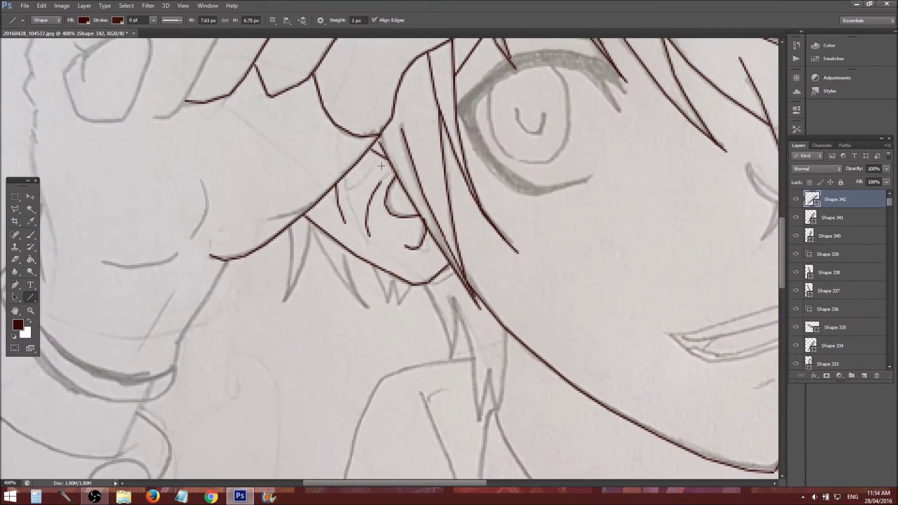
Select all line layers from Shape 816 down to Shape 1 and merge them into one layer
{"action": "key", "text": "z"}
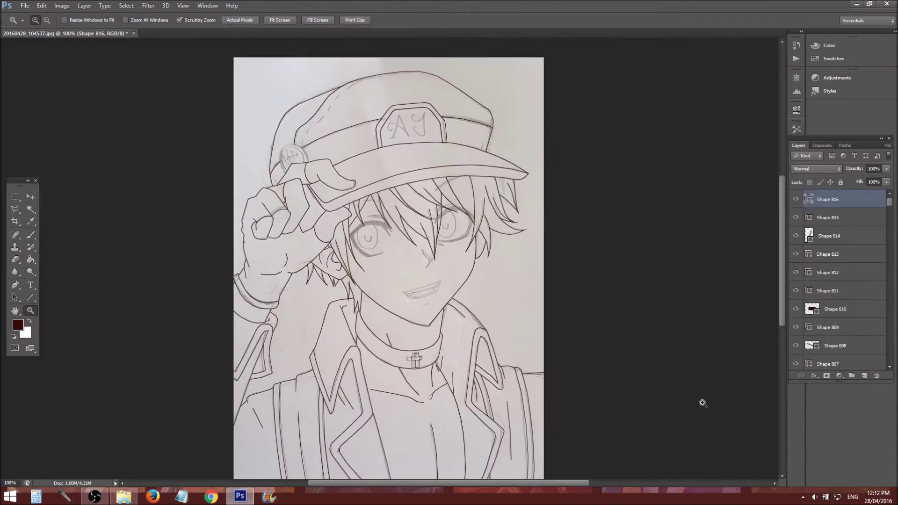
{"action": "left_click_drag", "start_coordinate": [706, 401], "coordinate": [677, 401]}
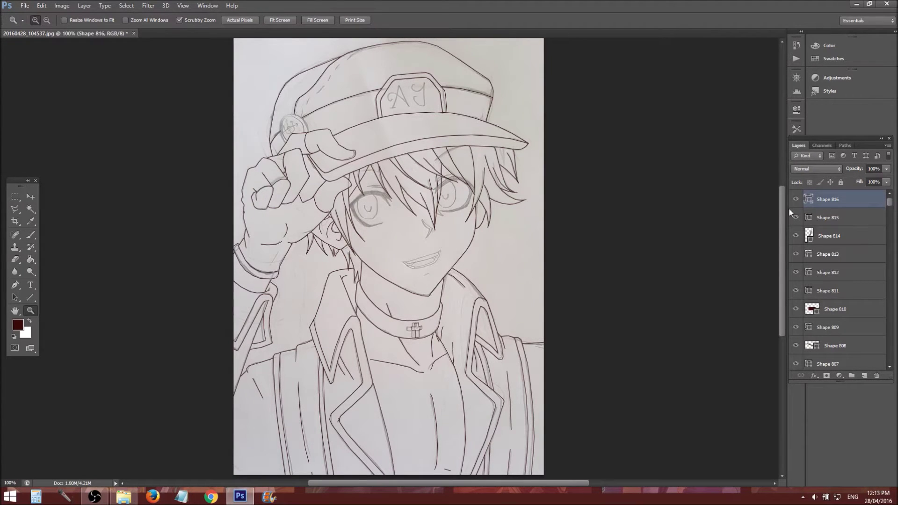
{"action": "left_click_drag", "start_coordinate": [890, 202], "coordinate": [889, 359]}
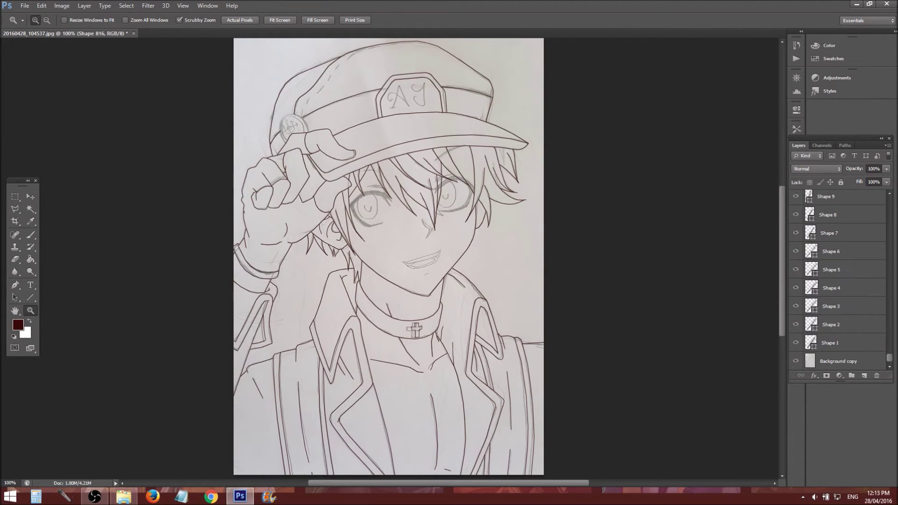
{"action": "left_click", "coordinate": [837, 345], "text": "shift"}
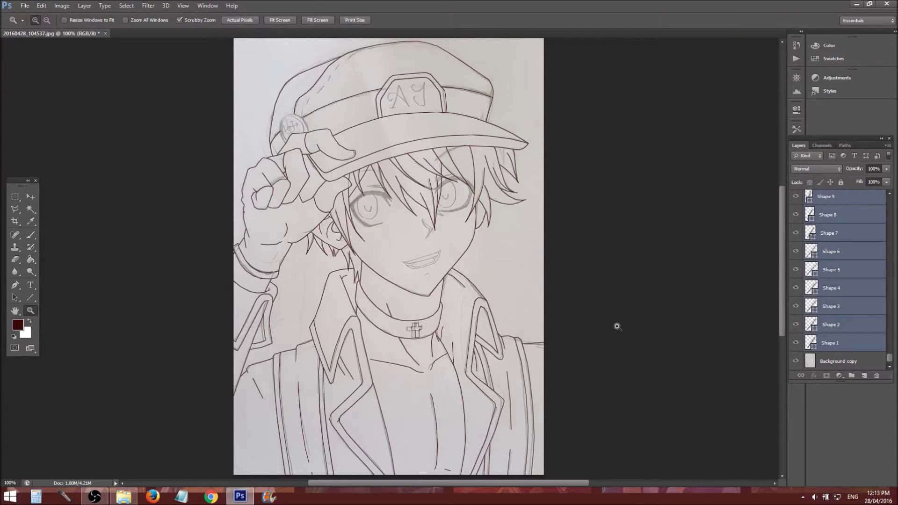
{"action": "key", "text": "ctrl+e"}
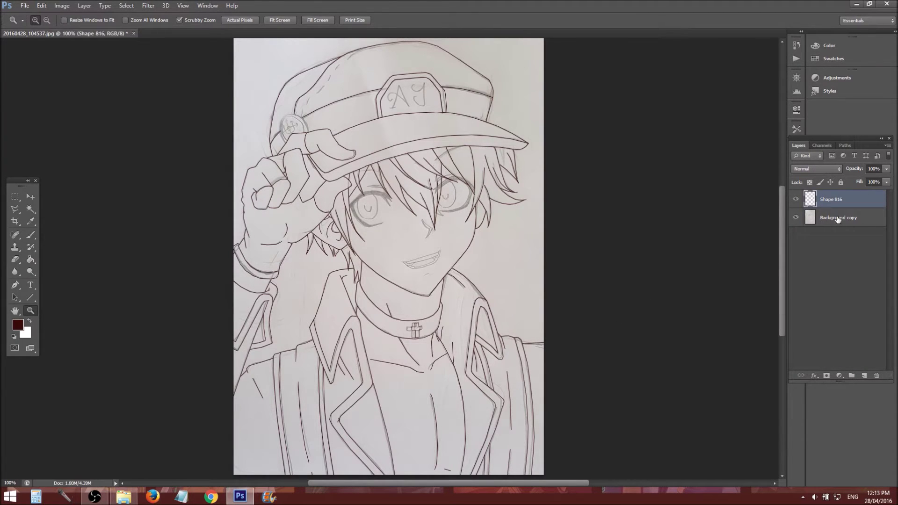
Check the merged line art by hiding and showing it, and add a new layer above it
{"action": "left_click", "coordinate": [796, 200]}
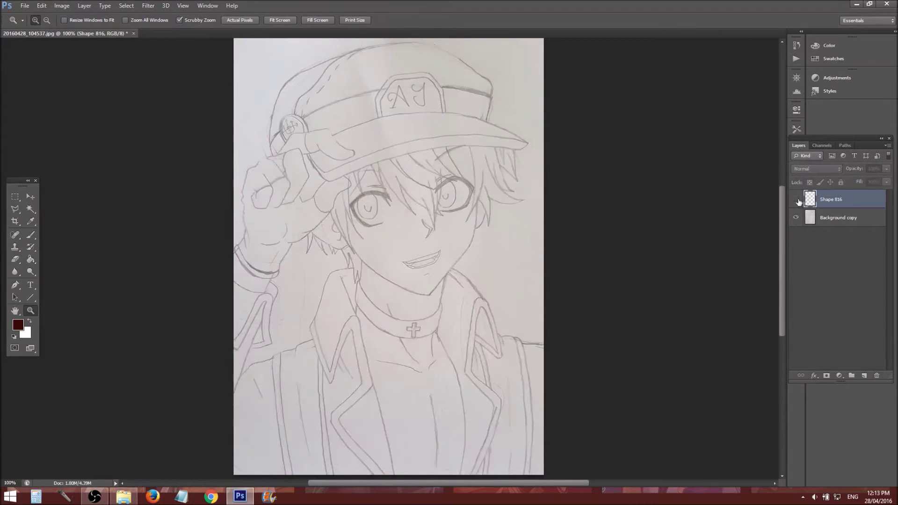
{"action": "left_click", "coordinate": [796, 199]}
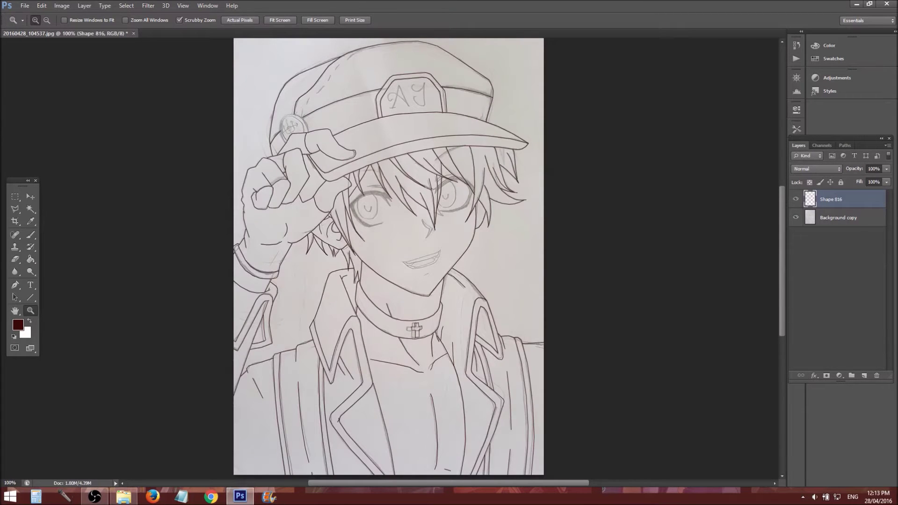
{"action": "left_click", "coordinate": [864, 375]}
{"action": "left_click", "coordinate": [836, 220]}
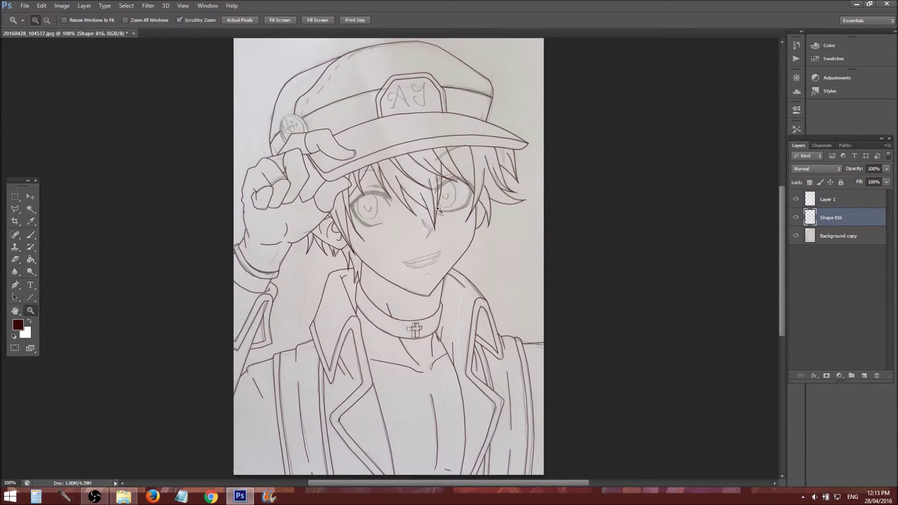
{"action": "right_click", "coordinate": [854, 218]}
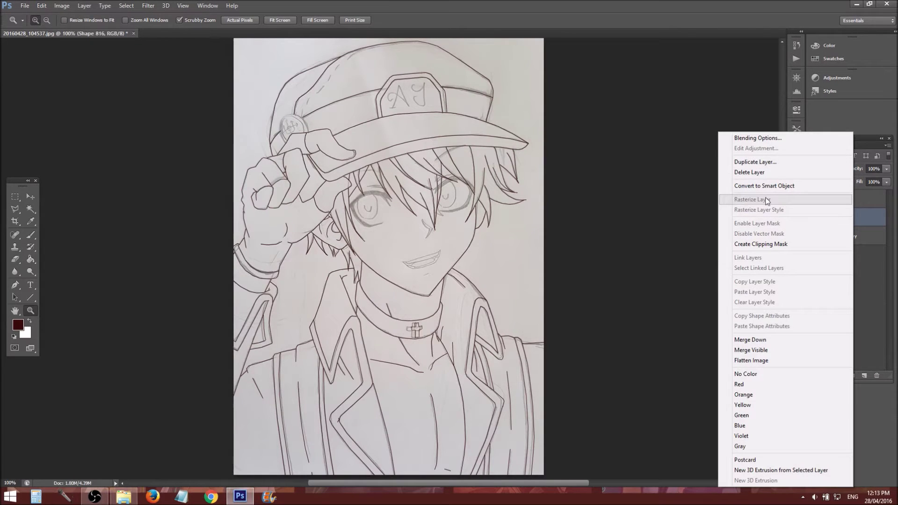
{"action": "left_click", "coordinate": [876, 282]}
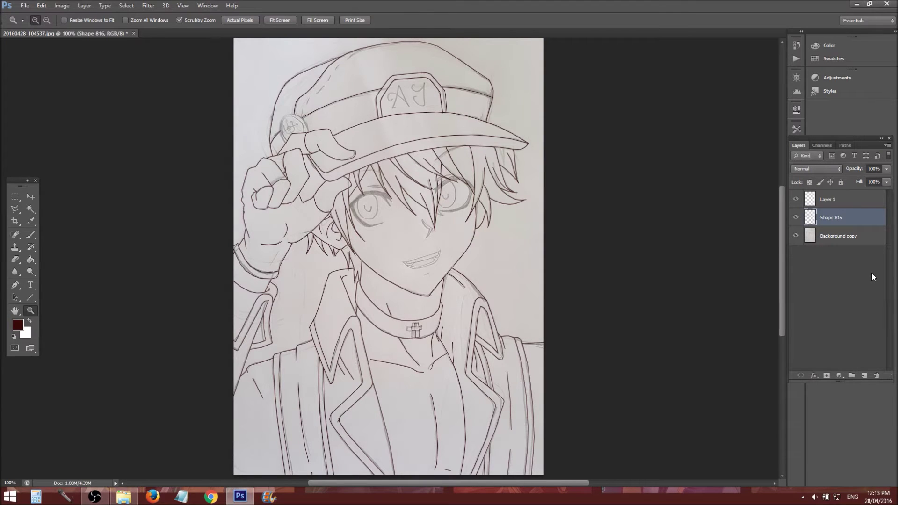
Add a new layer directly above Background copy and fill it with white
{"action": "left_click", "coordinate": [837, 239]}
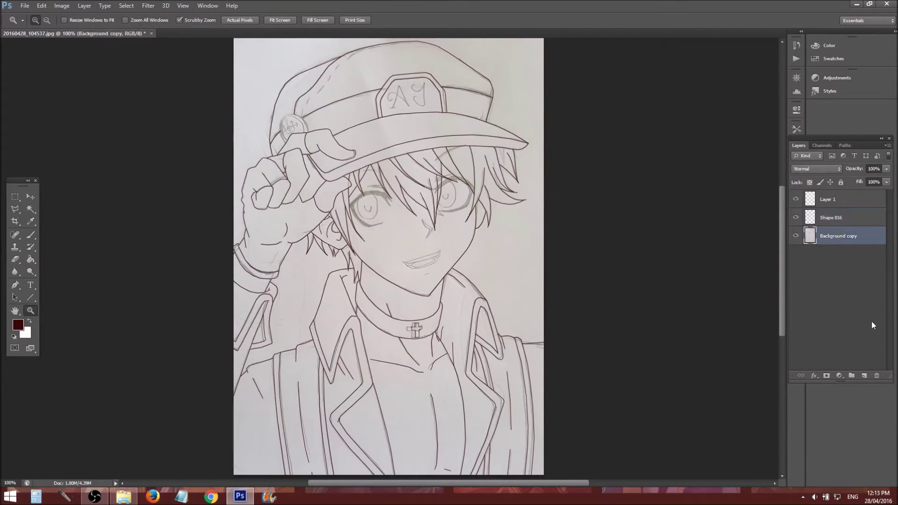
{"action": "left_click", "coordinate": [864, 377]}
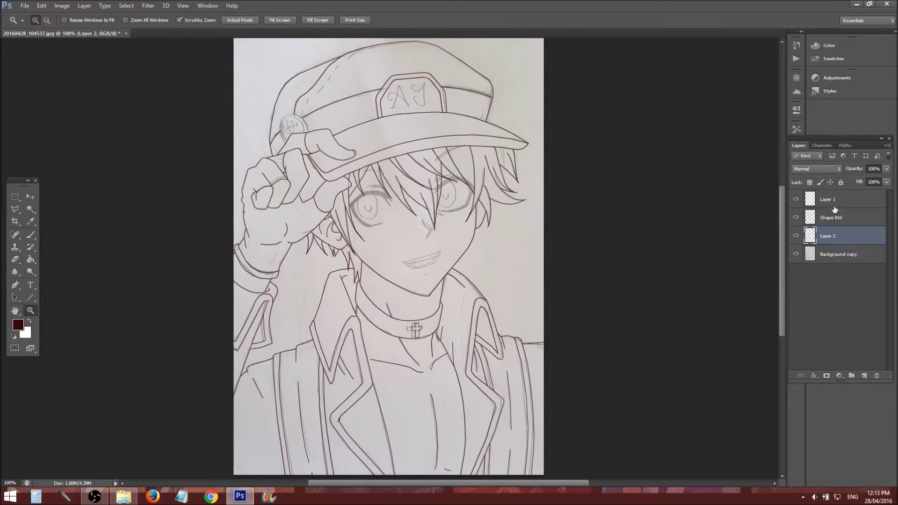
{"action": "left_click", "coordinate": [34, 259]}
{"action": "left_click", "coordinate": [331, 252]}
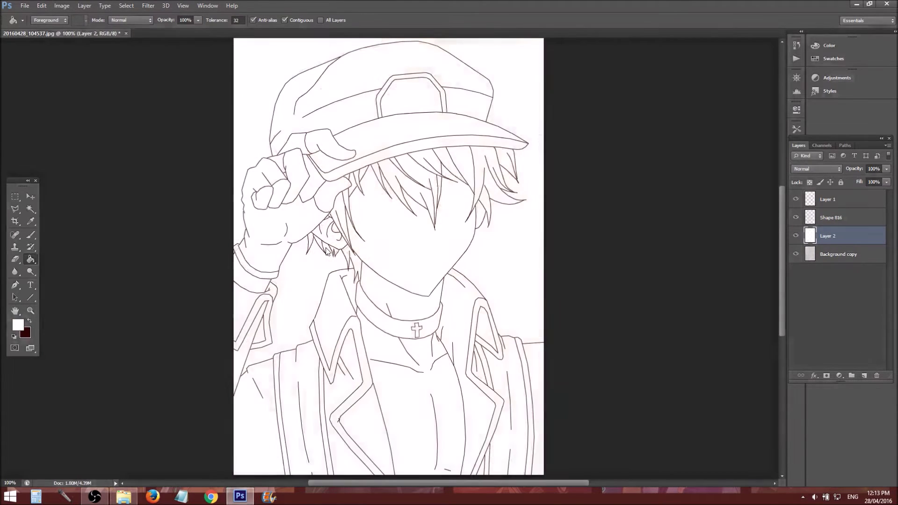
Check the line art against the white backdrop and hide the white Layer 2 to reveal the sketch
{"action": "left_click", "coordinate": [15, 198]}
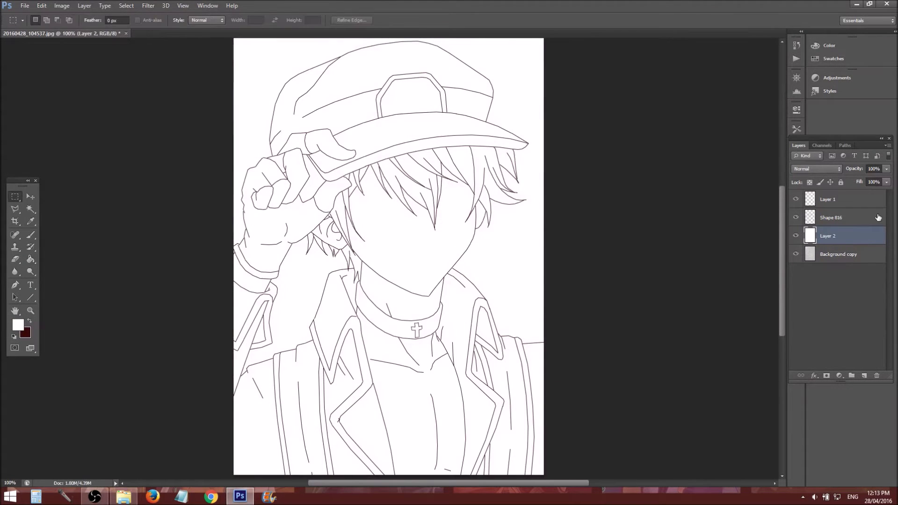
{"action": "left_click", "coordinate": [796, 218]}
{"action": "left_click", "coordinate": [796, 218]}
{"action": "left_click", "coordinate": [796, 236]}
{"action": "left_click", "coordinate": [796, 237]}
{"action": "left_click", "coordinate": [797, 237]}
On Layer 1, restore maroon as the foreground colour and make an elliptical selection around the cap's round badge
{"action": "left_click", "coordinate": [828, 201]}
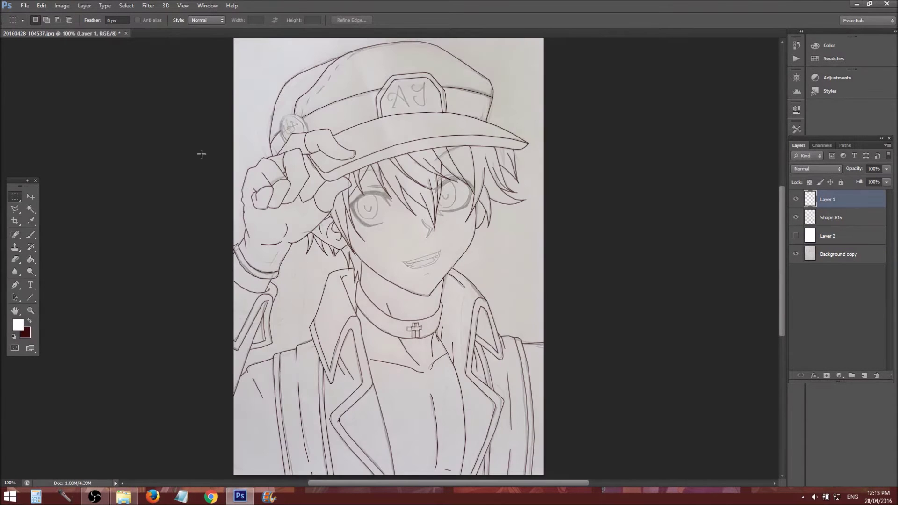
{"action": "left_click", "coordinate": [29, 321]}
{"action": "left_click", "coordinate": [31, 312]}
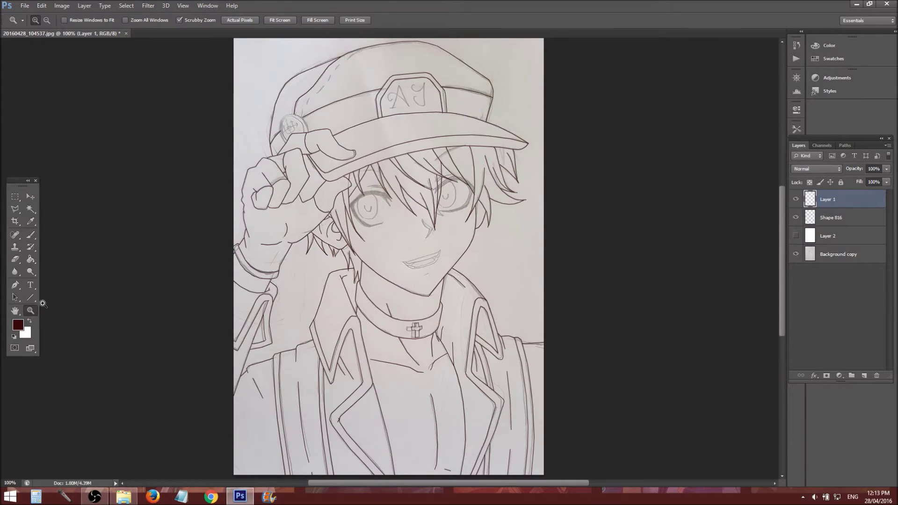
{"action": "left_click", "coordinate": [302, 117]}
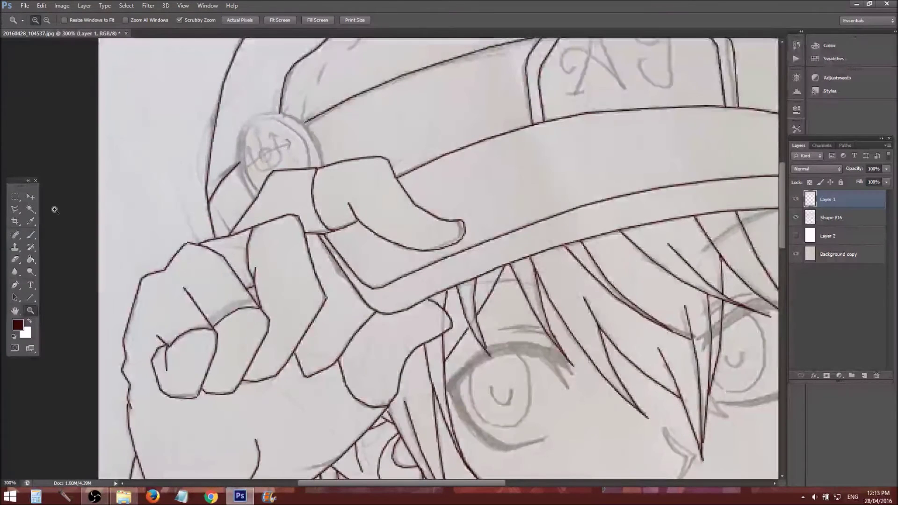
{"action": "left_click", "coordinate": [17, 196]}
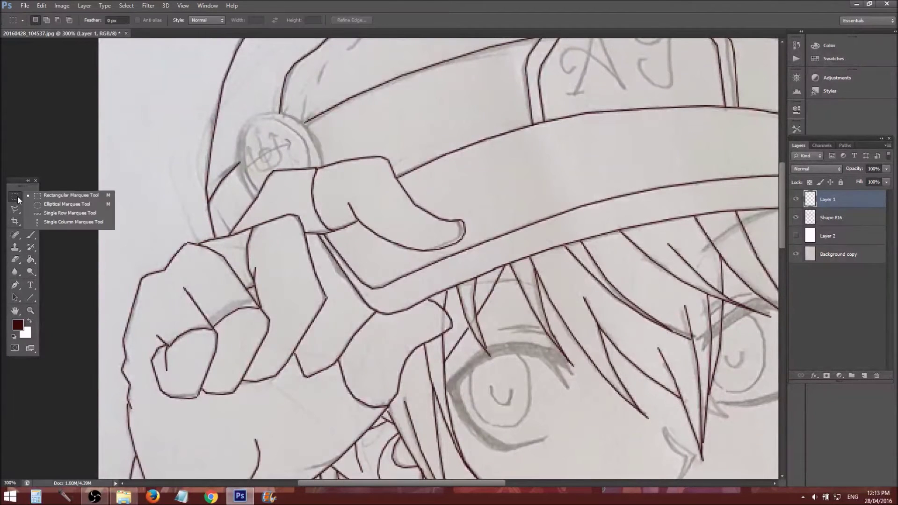
{"action": "left_click", "coordinate": [54, 205]}
{"action": "left_click_drag", "start_coordinate": [249, 116], "coordinate": [329, 217]}
{"action": "left_click_drag", "start_coordinate": [307, 184], "coordinate": [306, 174]}
{"action": "left_click", "coordinate": [482, 143]}
{"action": "mouse_move", "coordinate": [239, 115]}
{"action": "left_mouse_down"}
{"action": "mouse_move", "coordinate": [316, 198]}
{"action": "mouse_move", "coordinate": [300, 178]}
{"action": "left_mouse_up"}
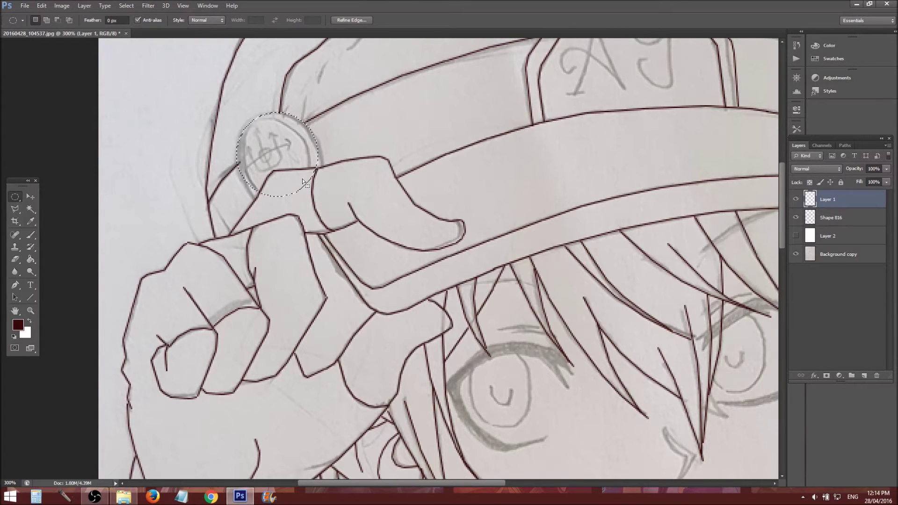
Fill the badge selection with the maroon foreground colour and deselect it
{"action": "left_click", "coordinate": [36, 260]}
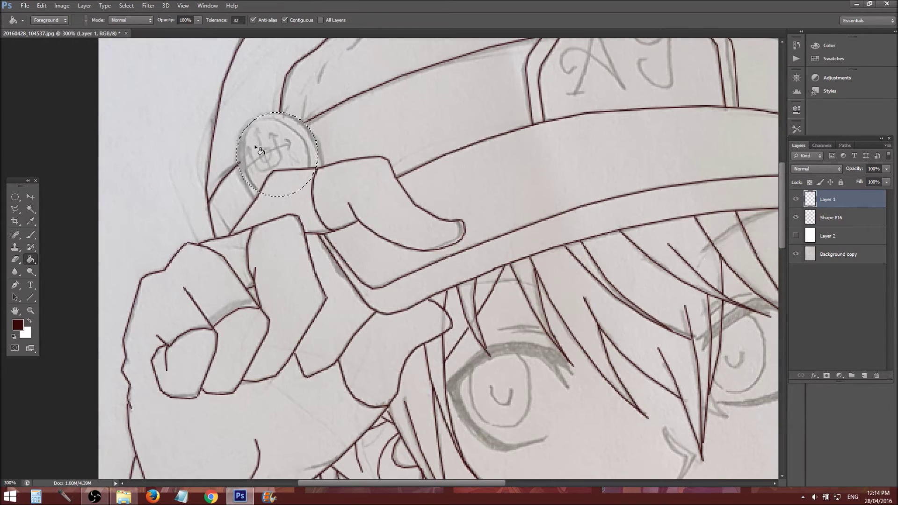
{"action": "left_click", "coordinate": [299, 190]}
{"action": "left_click", "coordinate": [16, 196]}
{"action": "key", "text": "ctrl+d"}
Add a 1 px outside Stroke effect to Layer 1, coloured with the maroon sampled from the filled badge
{"action": "right_click", "coordinate": [847, 199]}
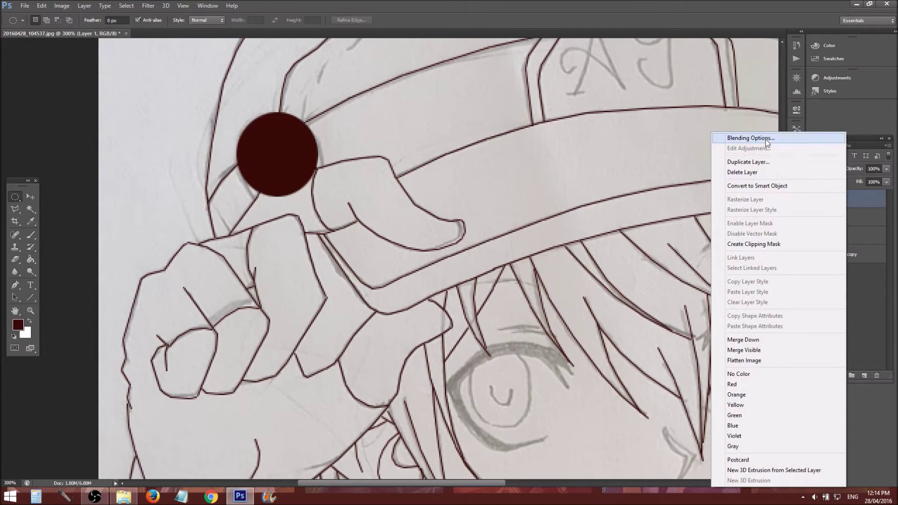
{"action": "left_click", "coordinate": [751, 138]}
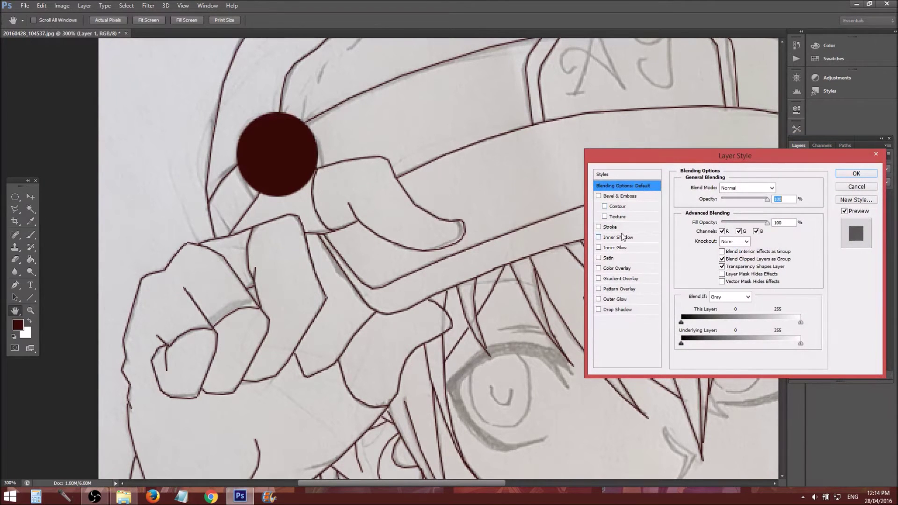
{"action": "left_click", "coordinate": [629, 229]}
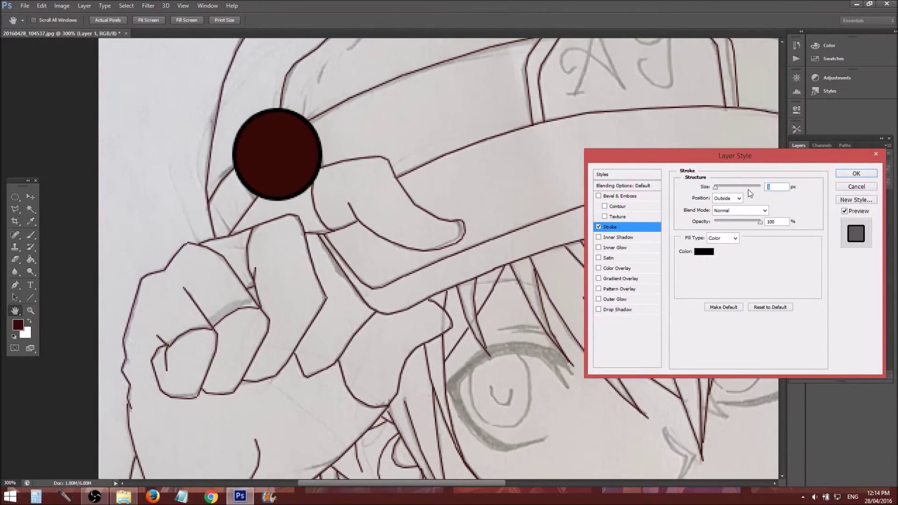
{"action": "type", "text": "1"}
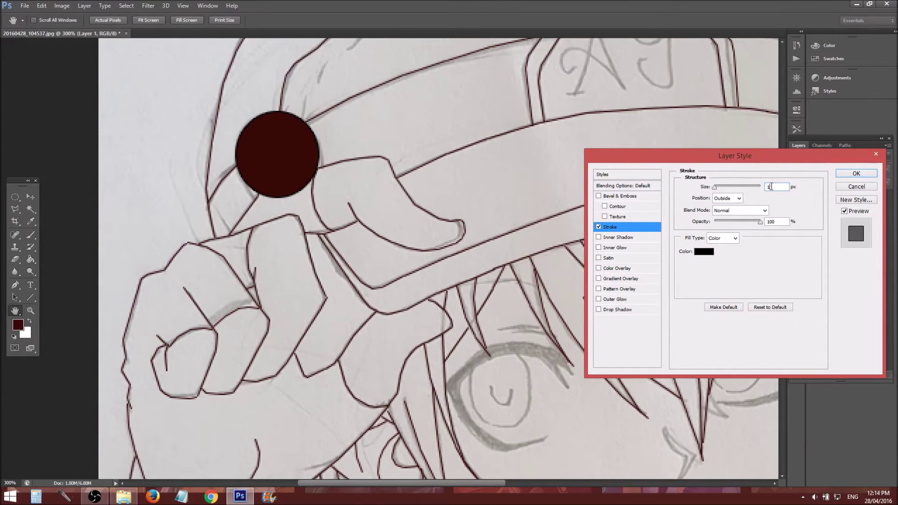
{"action": "left_click", "coordinate": [711, 253]}
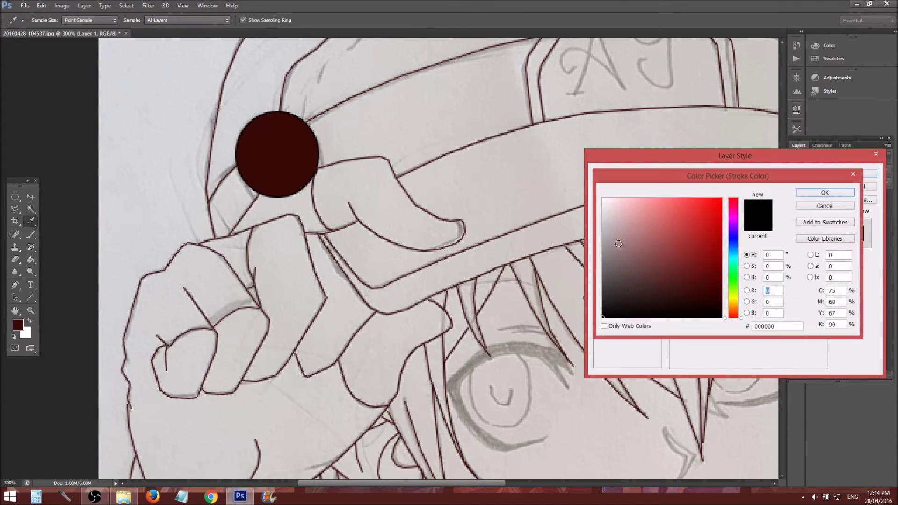
{"action": "left_click", "coordinate": [277, 158]}
{"action": "left_click", "coordinate": [825, 193]}
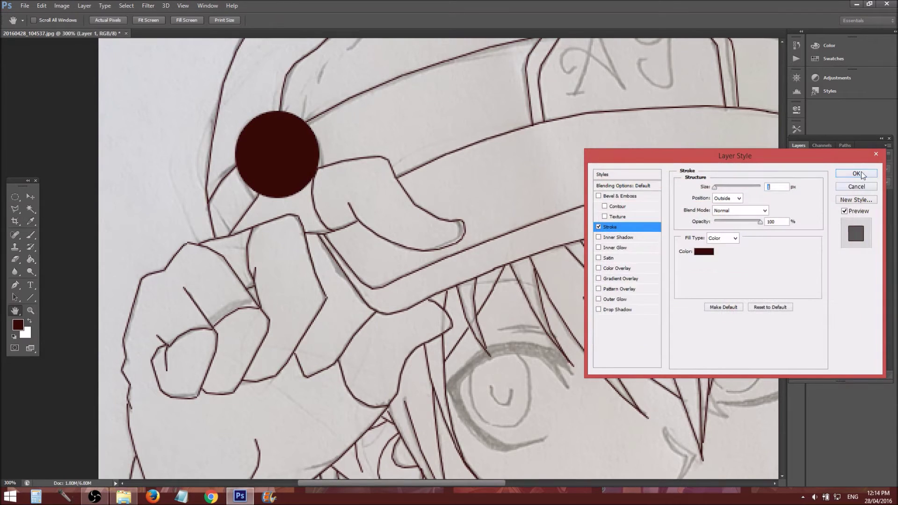
{"action": "left_click", "coordinate": [868, 173]}
Lower Layer 1's fill to 0% so only the badge outline shows, and rasterize its layer style
{"action": "left_click", "coordinate": [888, 182]}
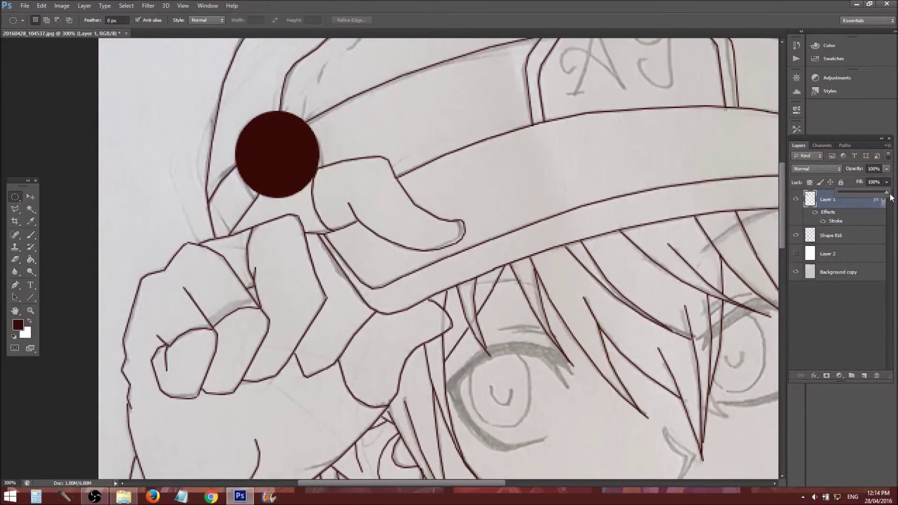
{"action": "left_click_drag", "start_coordinate": [890, 196], "coordinate": [875, 196]}
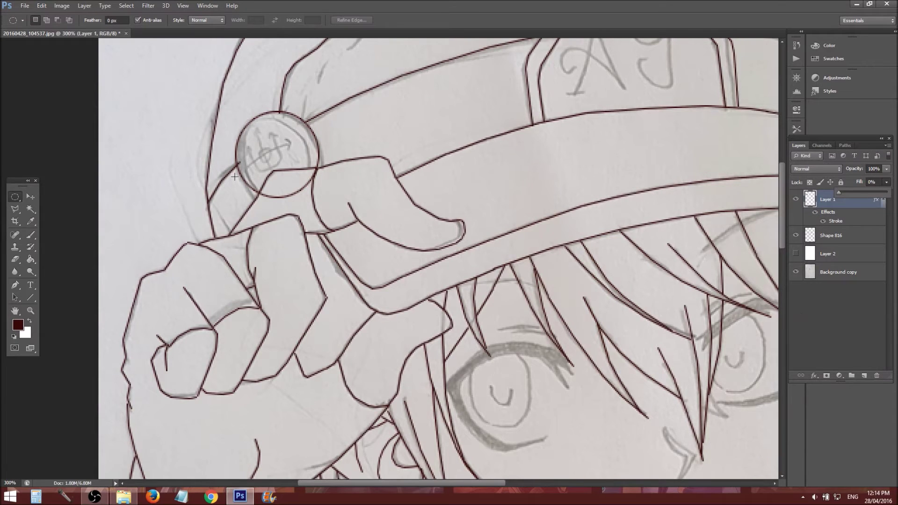
{"action": "right_click", "coordinate": [841, 201]}
{"action": "left_click", "coordinate": [797, 212]}
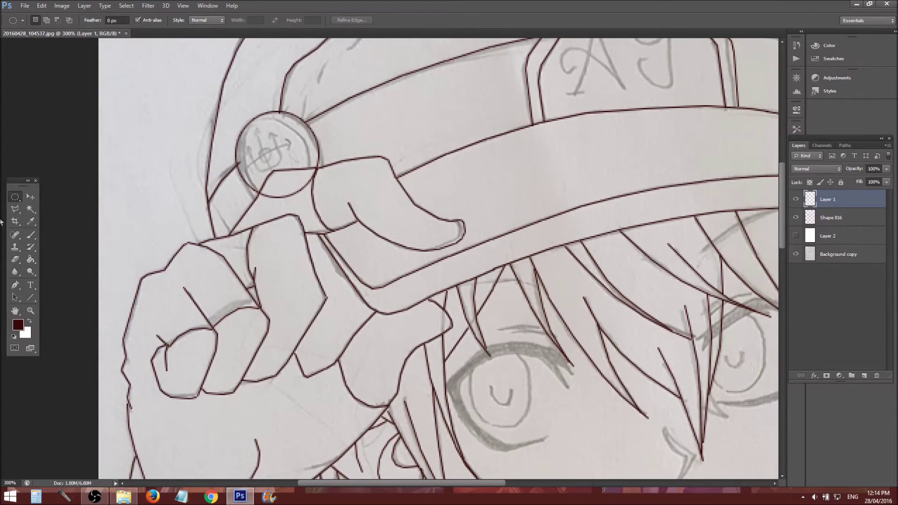
Erase the badge outline where it crosses the glove using 100% eraser opacity, and merge Layer 1 into Shape 816
{"action": "left_click", "coordinate": [15, 259]}
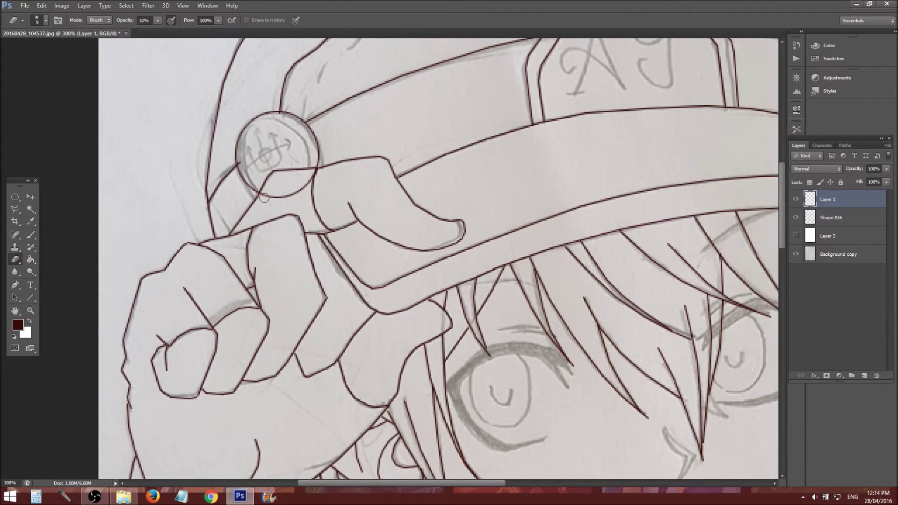
{"action": "left_click_drag", "start_coordinate": [158, 31], "coordinate": [191, 30]}
{"action": "left_click", "coordinate": [832, 217]}
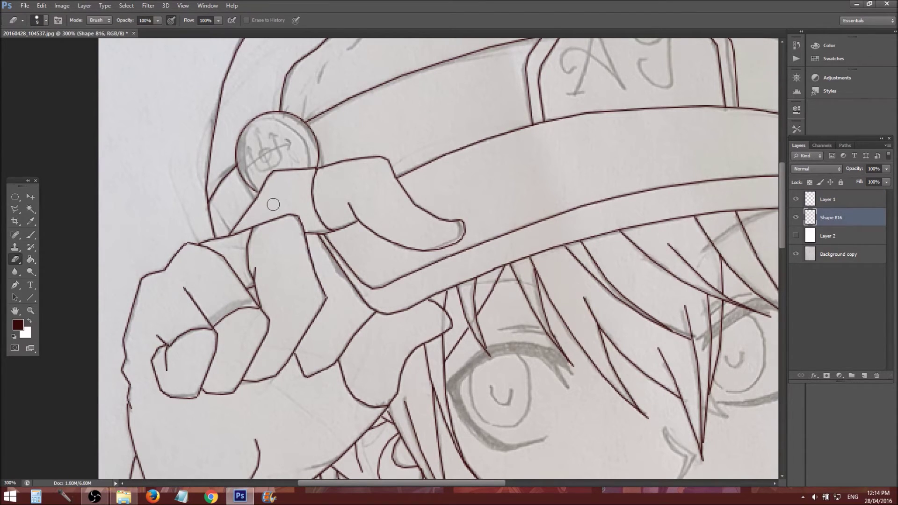
{"action": "left_click", "coordinate": [842, 202]}
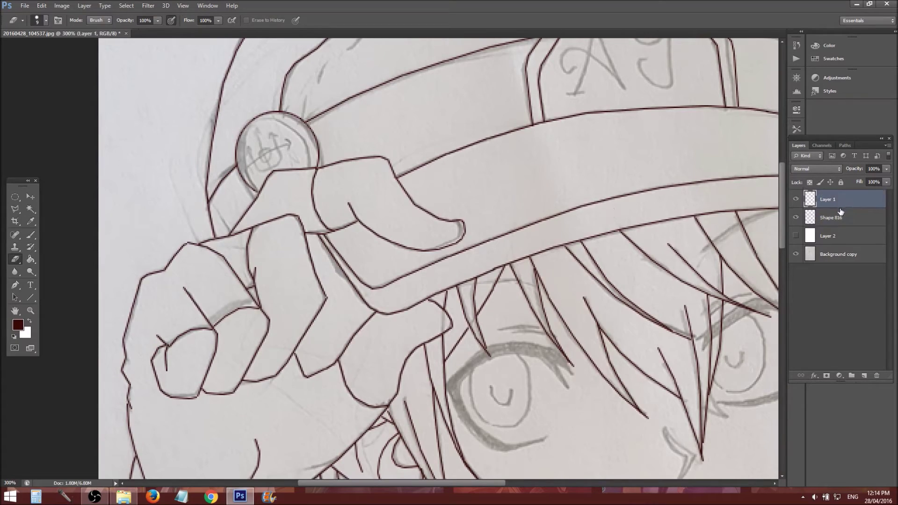
{"action": "key", "text": "ctrl+e"}
{"action": "left_click", "coordinate": [796, 202]}
{"action": "left_click", "coordinate": [796, 202]}
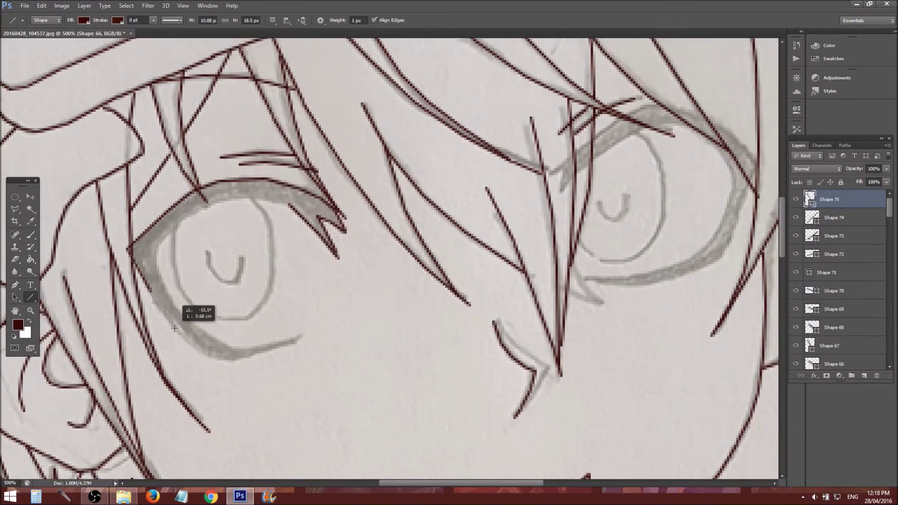
Select all the traced shape layers from Shape 156 down to Shape 1 and merge them into one layer
{"action": "left_click_drag", "start_coordinate": [178, 328], "coordinate": [318, 328]}
{"action": "left_click_drag", "start_coordinate": [435, 333], "coordinate": [459, 319]}
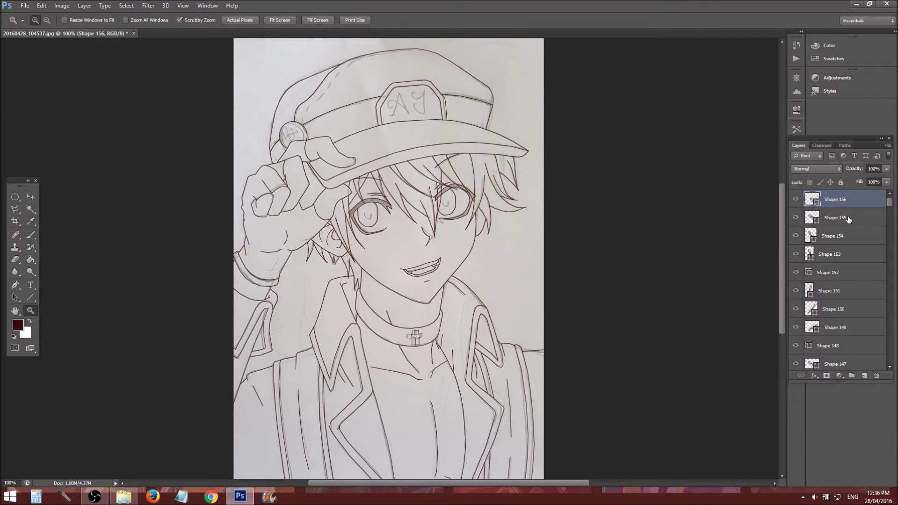
{"action": "left_click_drag", "start_coordinate": [891, 205], "coordinate": [896, 369]}
{"action": "left_click", "coordinate": [855, 306], "text": "shift"}
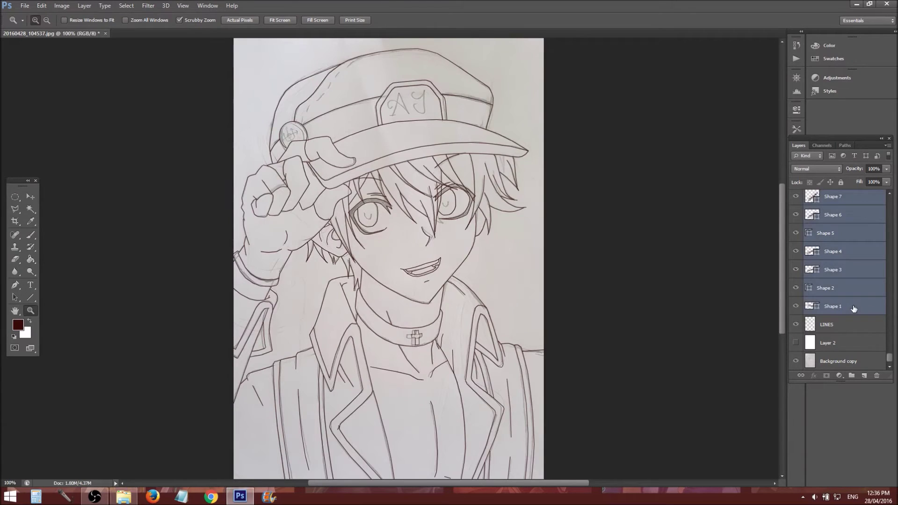
{"action": "key", "text": "ctrl+e"}
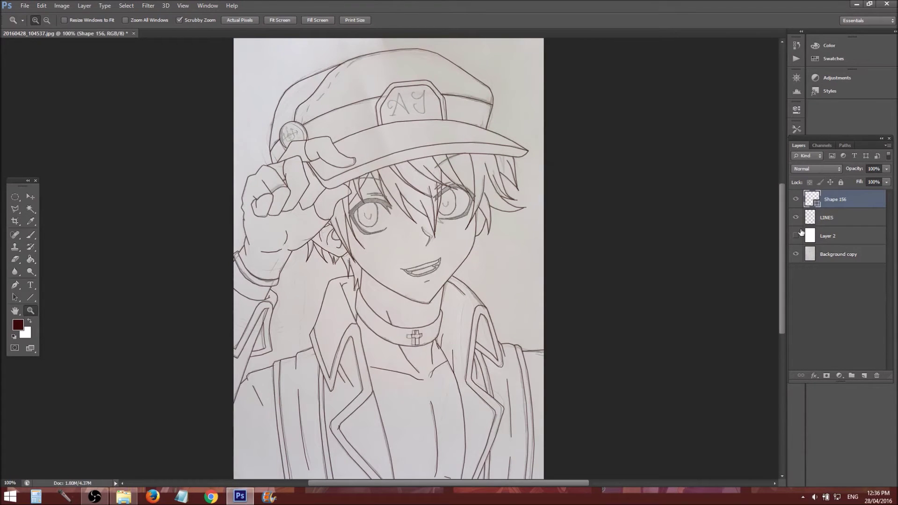
Rasterize the merged Shape 156 layer and rename it FACE
{"action": "right_click", "coordinate": [856, 205]}
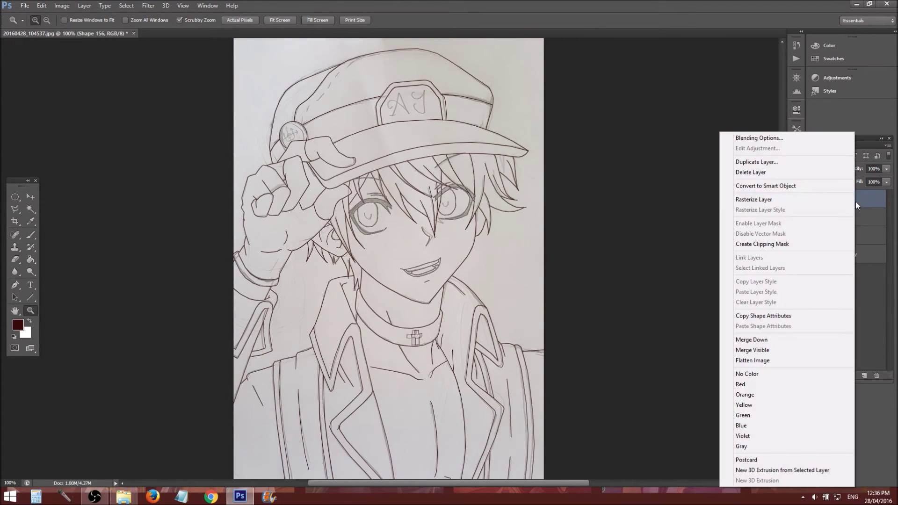
{"action": "left_click", "coordinate": [798, 200]}
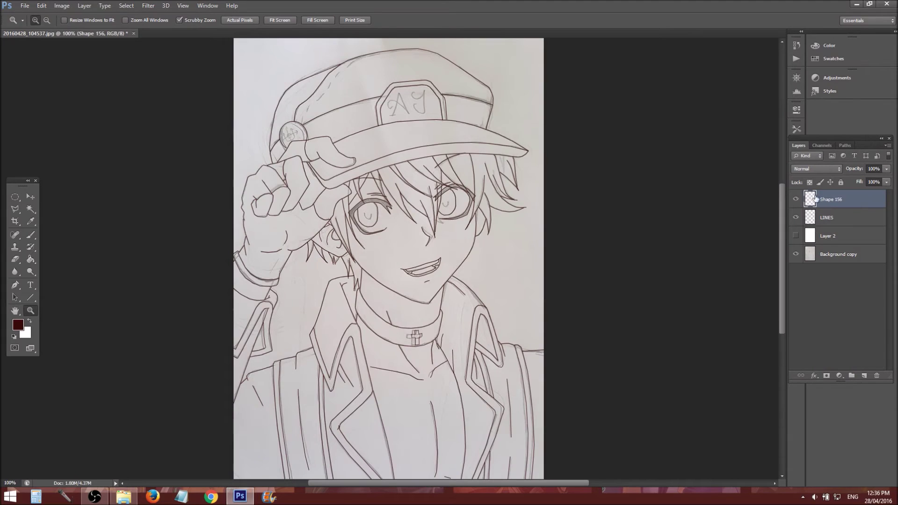
{"action": "double_click", "coordinate": [840, 200]}
{"action": "type", "text": "FA"}
{"action": "key", "text": "Return"}
Check the LINES and FACE layers by toggling their visibility, and show the white Layer 2 behind the line art
{"action": "left_click", "coordinate": [796, 220]}
{"action": "left_click", "coordinate": [796, 220]}
{"action": "left_click", "coordinate": [796, 200]}
{"action": "left_click", "coordinate": [796, 200]}
{"action": "left_click", "coordinate": [796, 236]}
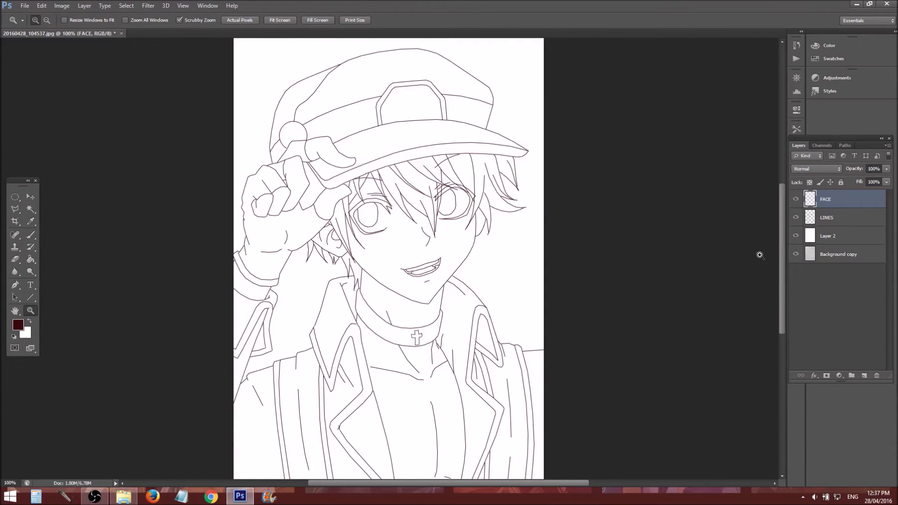
On the LINES layer, set the eraser to a soft round 29 px brush with 0% hardness and 47% opacity
{"action": "left_click", "coordinate": [838, 217]}
{"action": "left_click", "coordinate": [15, 260]}
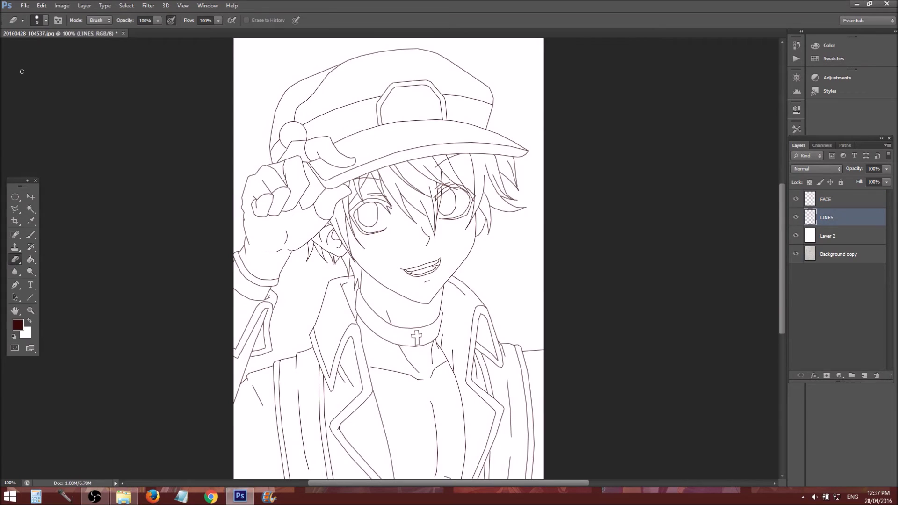
{"action": "left_click", "coordinate": [46, 21]}
{"action": "left_click", "coordinate": [18, 93]}
{"action": "left_click", "coordinate": [19, 50]}
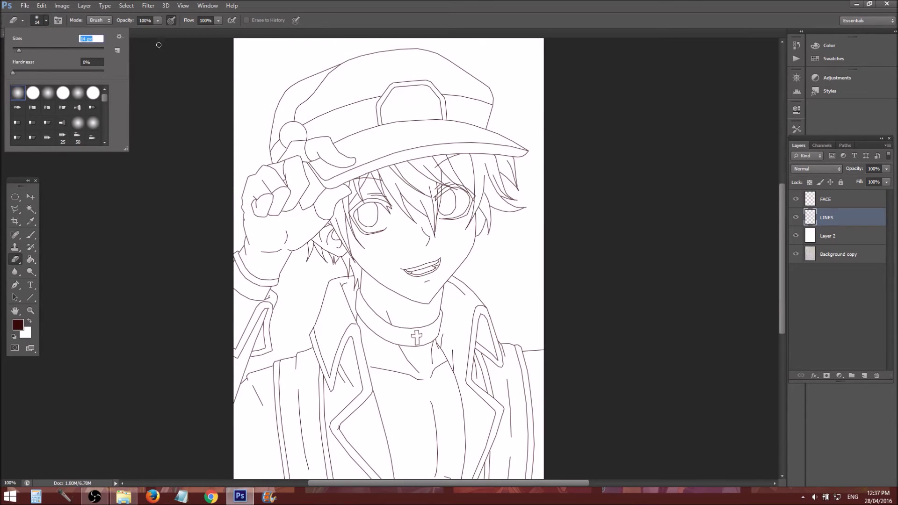
{"action": "left_click", "coordinate": [158, 21]}
{"action": "left_click_drag", "start_coordinate": [126, 33], "coordinate": [124, 33]}
{"action": "left_click", "coordinate": [46, 21]}
{"action": "left_click", "coordinate": [26, 48]}
{"action": "left_click", "coordinate": [157, 21]}
{"action": "left_click_drag", "start_coordinate": [124, 33], "coordinate": [130, 33]}
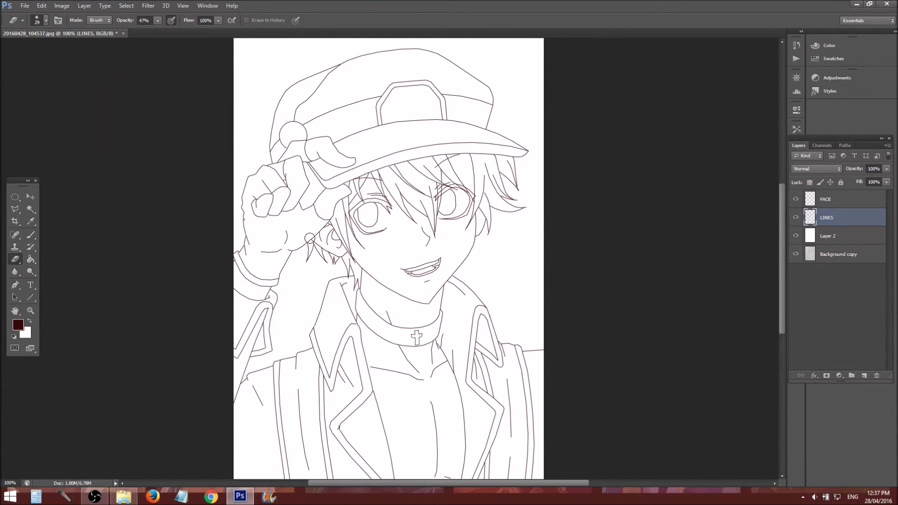
Fade the loose line ends on the LINES layer with the soft eraser, using a smaller brush for finer spots
{"action": "mouse_move", "coordinate": [285, 229]}
{"action": "left_mouse_down"}
{"action": "mouse_move", "coordinate": [282, 243]}
{"action": "mouse_move", "coordinate": [283, 230]}
{"action": "left_mouse_up"}
{"action": "key", "text": "bracketleft"}
{"action": "key", "text": "bracketleft"}
{"action": "key", "text": "bracketleft"}
{"action": "scroll", "coordinate": [511, 332], "scroll_direction": "up", "scroll_amount": 3}
{"action": "key", "text": "m"}
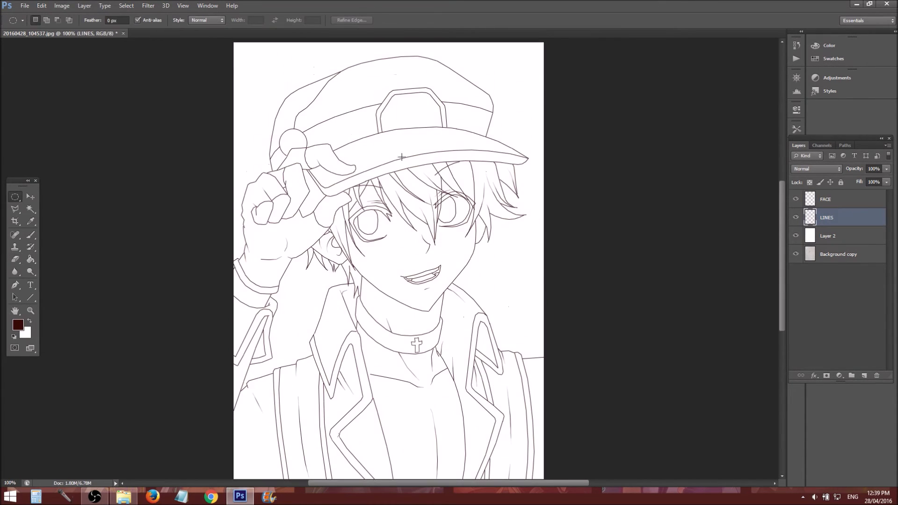
Examine the faded line art around the face, ear and collar at up to 300% magnification
{"action": "scroll", "coordinate": [654, 178], "scroll_direction": "down", "scroll_amount": 1}
{"action": "key", "text": "z"}
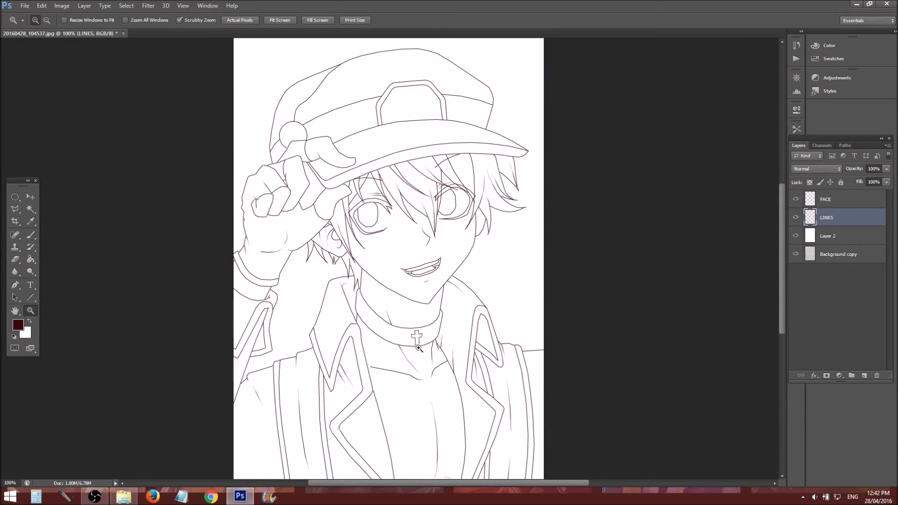
{"action": "left_click", "coordinate": [321, 288]}
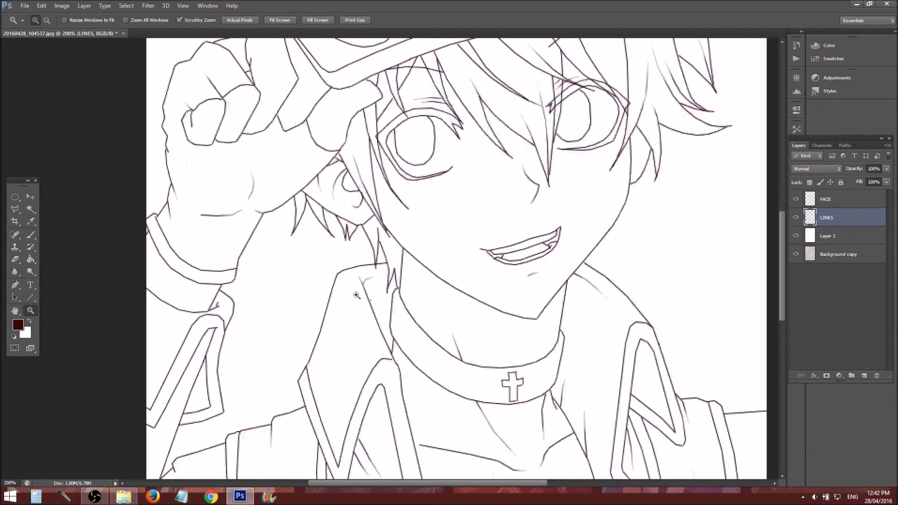
{"action": "left_click", "coordinate": [420, 249]}
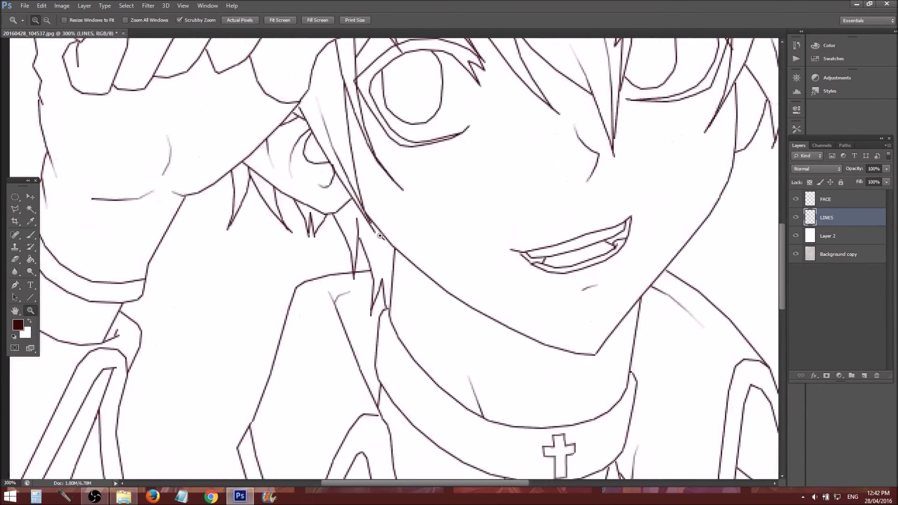
{"action": "scroll", "coordinate": [381, 350], "scroll_direction": "up", "scroll_amount": 3}
{"action": "scroll", "coordinate": [381, 350], "scroll_direction": "up", "scroll_amount": 2}
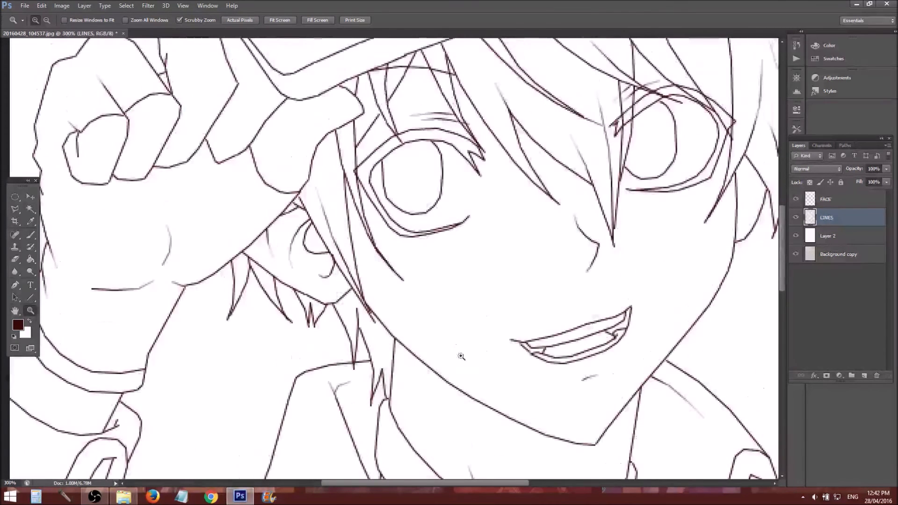
{"action": "scroll", "coordinate": [281, 292], "scroll_direction": "down", "scroll_amount": 4}
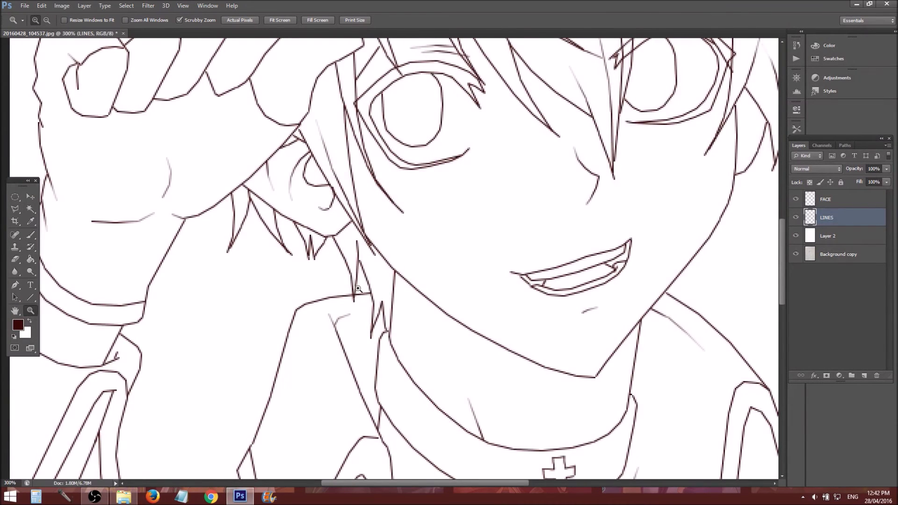
{"action": "scroll", "coordinate": [322, 276], "scroll_direction": "up", "scroll_amount": 1}
Outline the hair strands below the ear and beside the neck with a closed Polygonal Lasso selection
{"action": "left_click", "coordinate": [16, 210]}
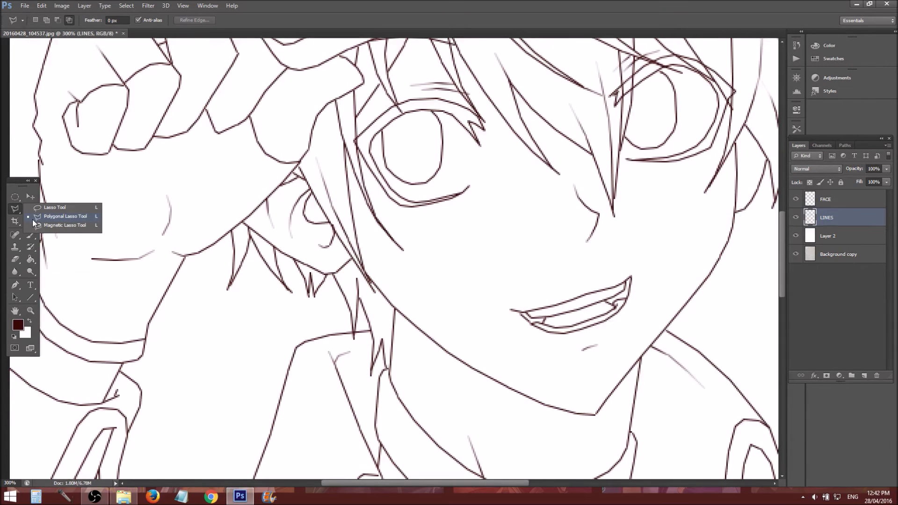
{"action": "left_click", "coordinate": [44, 210]}
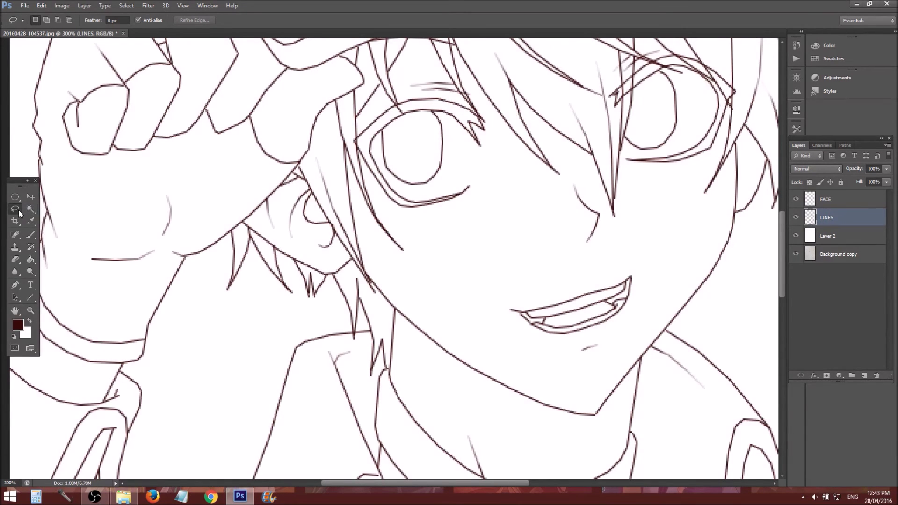
{"action": "left_click", "coordinate": [15, 211]}
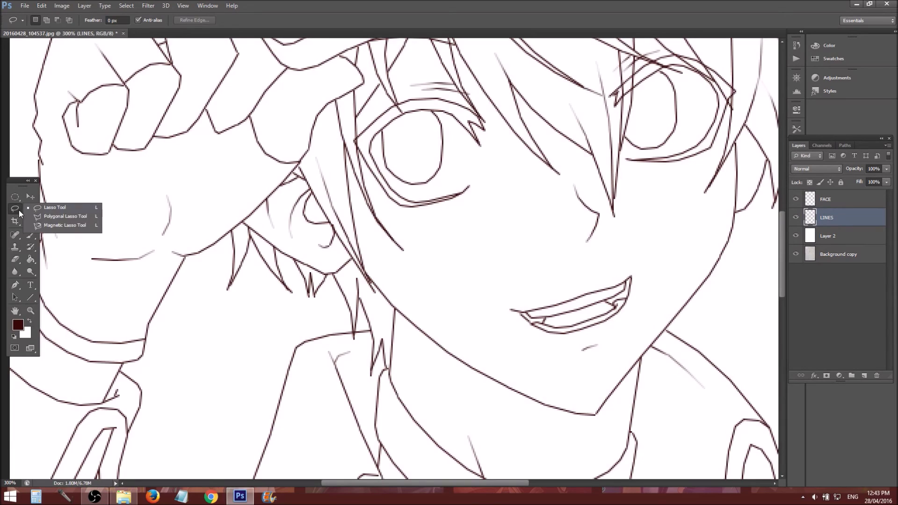
{"action": "left_click", "coordinate": [55, 217]}
{"action": "left_click", "coordinate": [258, 319]}
{"action": "left_click", "coordinate": [194, 315]}
{"action": "left_click", "coordinate": [218, 266]}
{"action": "left_click", "coordinate": [225, 238]}
{"action": "left_click", "coordinate": [247, 226]}
{"action": "left_click", "coordinate": [270, 247]}
{"action": "left_click", "coordinate": [290, 268]}
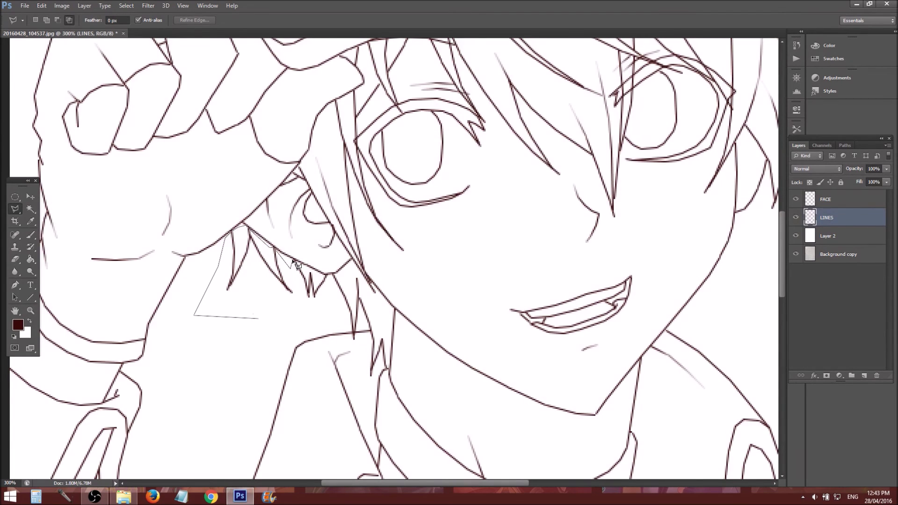
{"action": "left_click", "coordinate": [293, 261]}
{"action": "left_click", "coordinate": [322, 274]}
{"action": "left_click", "coordinate": [356, 274]}
{"action": "left_click", "coordinate": [388, 317]}
{"action": "left_click", "coordinate": [388, 369]}
{"action": "left_click", "coordinate": [366, 387]}
{"action": "left_click", "coordinate": [342, 314]}
{"action": "left_click", "coordinate": [261, 320]}
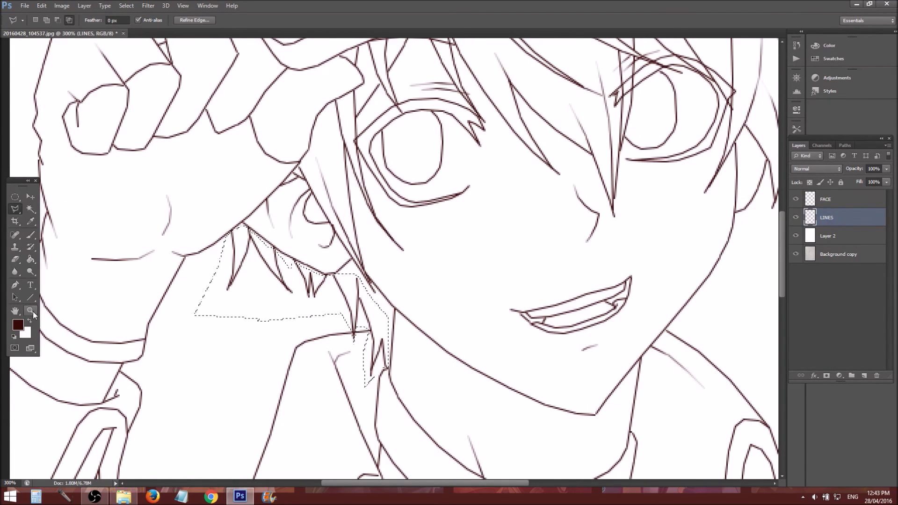
Recolour the selected hair lines with Hue/Saturation, setting saturation to +100, shifting the hue towards yellow and raising the lightness
{"action": "left_click", "coordinate": [63, 6]}
{"action": "mouse_move", "coordinate": [75, 32]}
{"action": "left_click", "coordinate": [197, 78]}
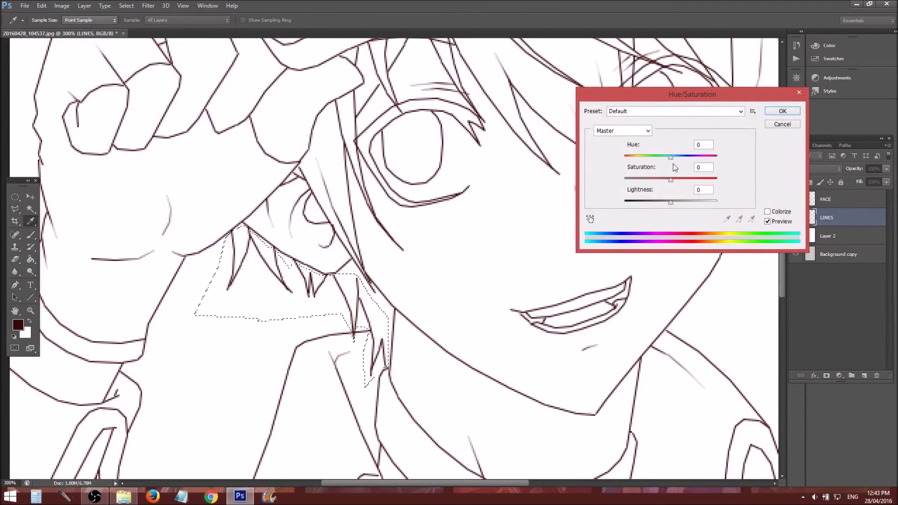
{"action": "left_click_drag", "start_coordinate": [673, 203], "coordinate": [721, 188]}
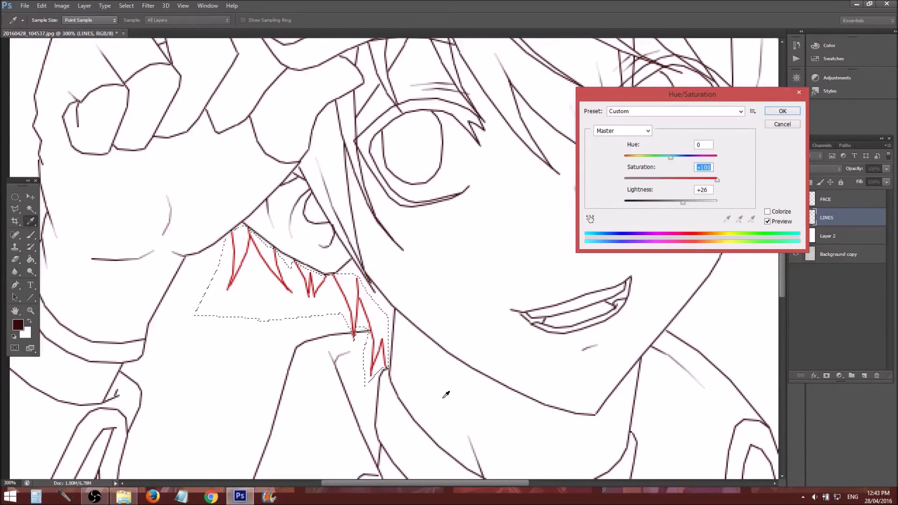
{"action": "left_click_drag", "start_coordinate": [670, 160], "coordinate": [688, 162]}
{"action": "left_click_drag", "start_coordinate": [683, 201], "coordinate": [707, 180]}
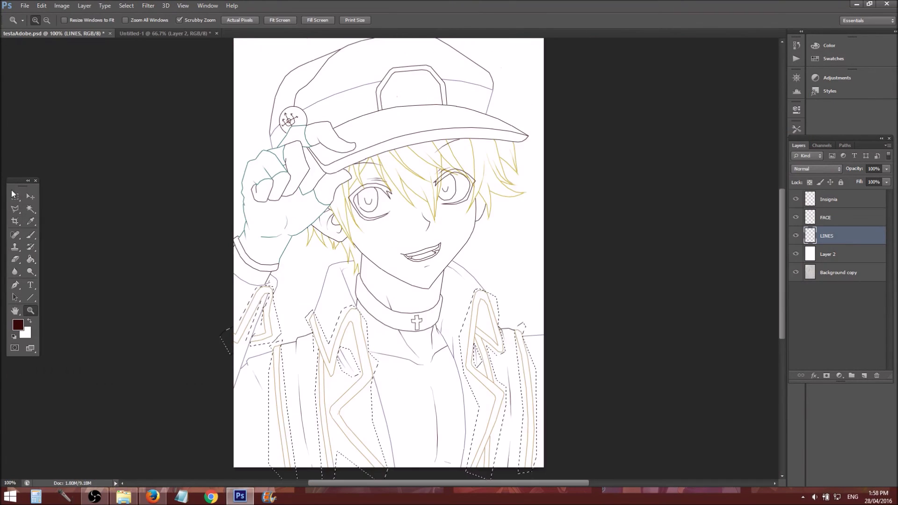
{"action": "scroll", "coordinate": [624, 309], "scroll_direction": "up", "scroll_amount": 2}
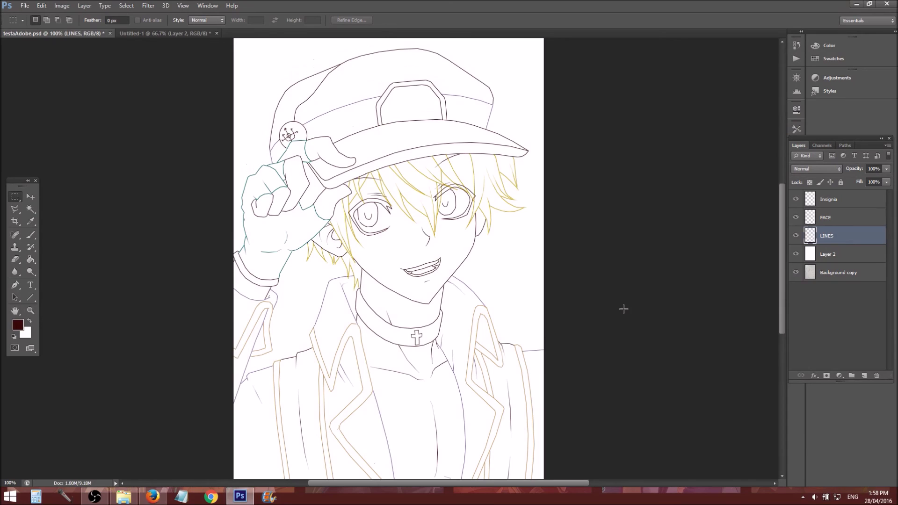